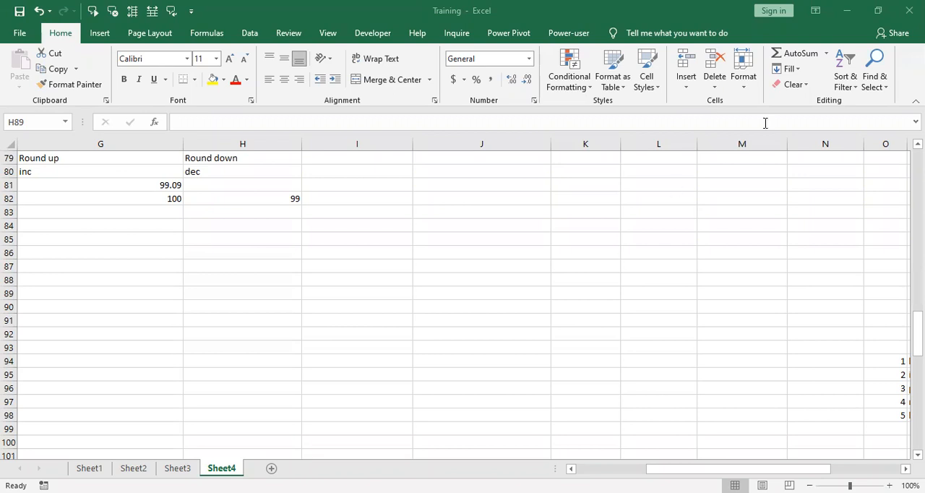
Step: Start a stacked list in column G with a person's name in G92 and the amount 800 in G93
click(220, 296)
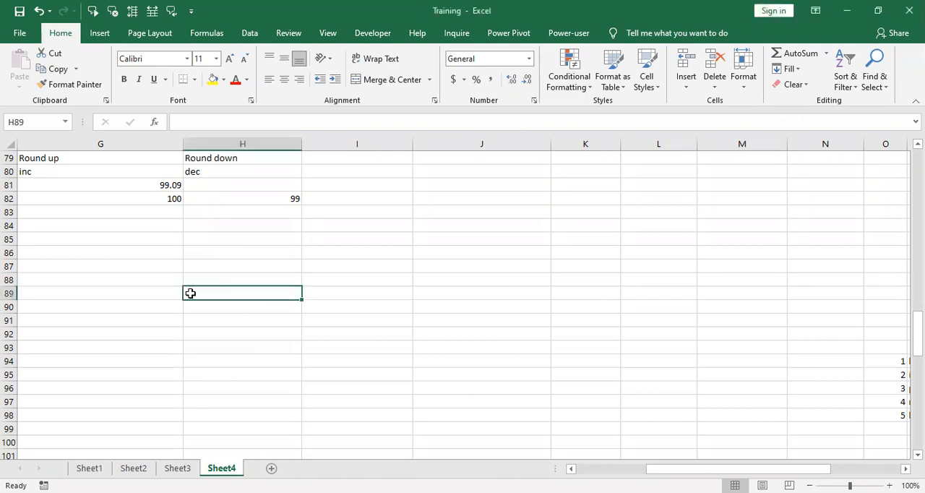
click(142, 270)
key(Down)
key(Down)
key(Down)
key(Down)
key(Down)
key(Right)
key(Right)
key(Right)
key(Right)
key(Left)
key(Left)
key(Left)
key(Left)
key(Left)
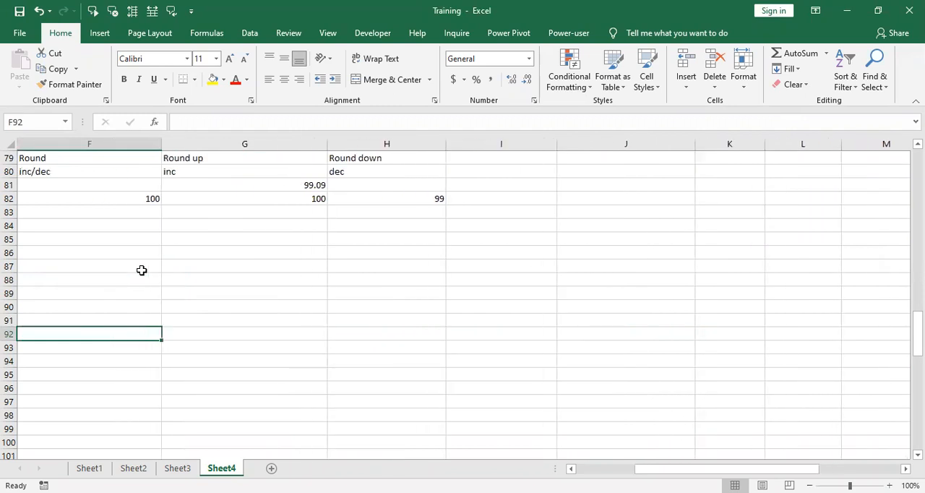
key(Right)
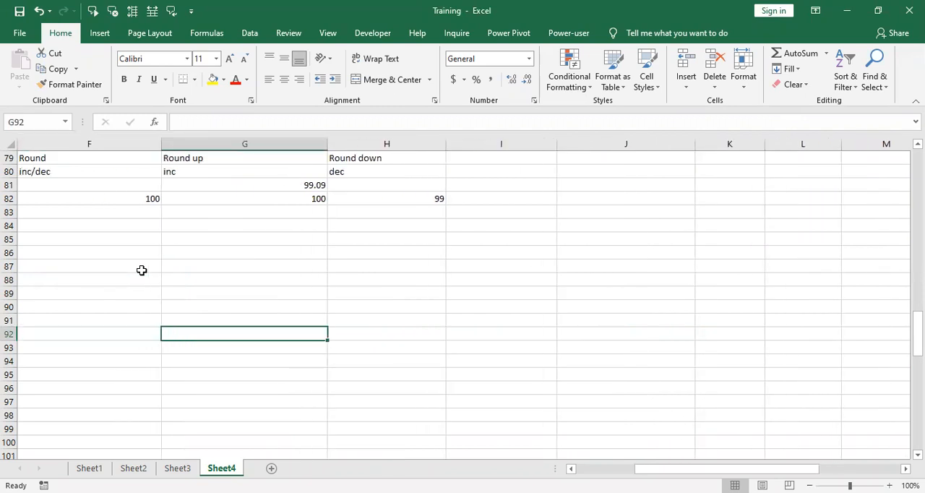
text(mohsin)
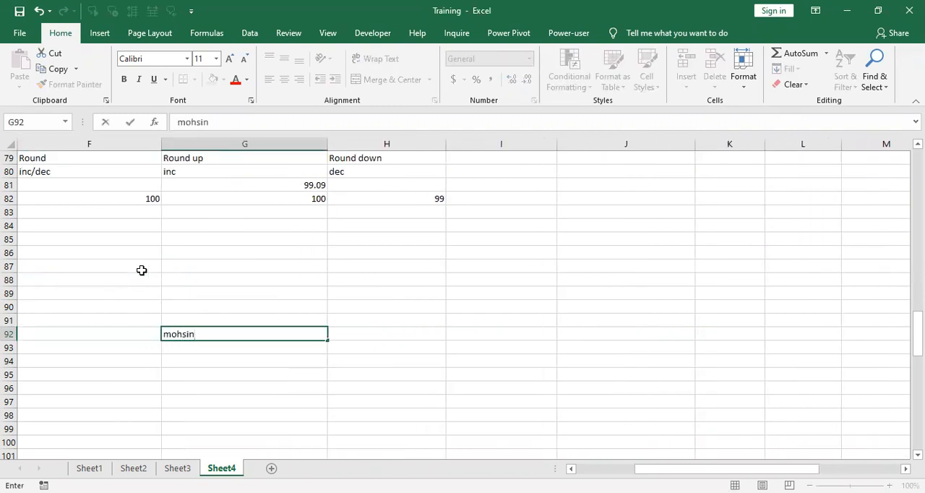
key(Tab)
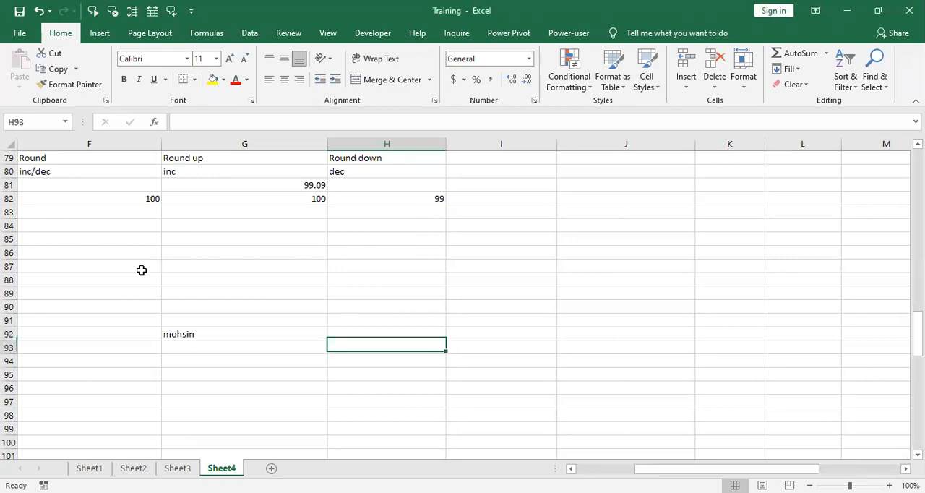
key(Return)
text(800)
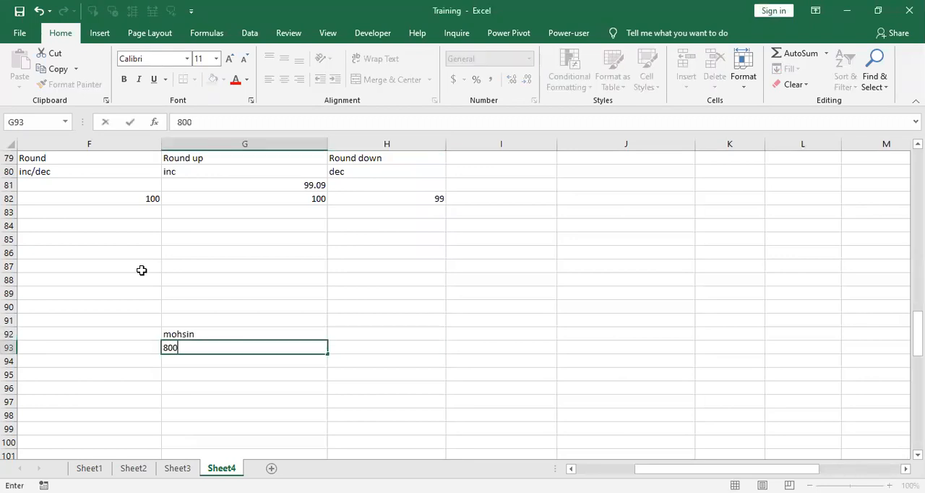
key(Return)
Step: Continue the list with a name in G94, 800 in G95, another name in G96 and 600 in G97
text(muhammad)
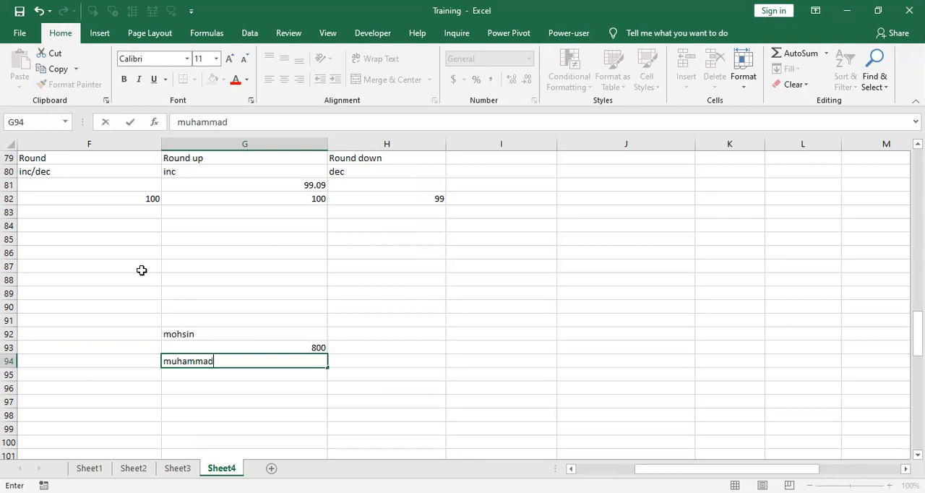
key(Return)
text(800)
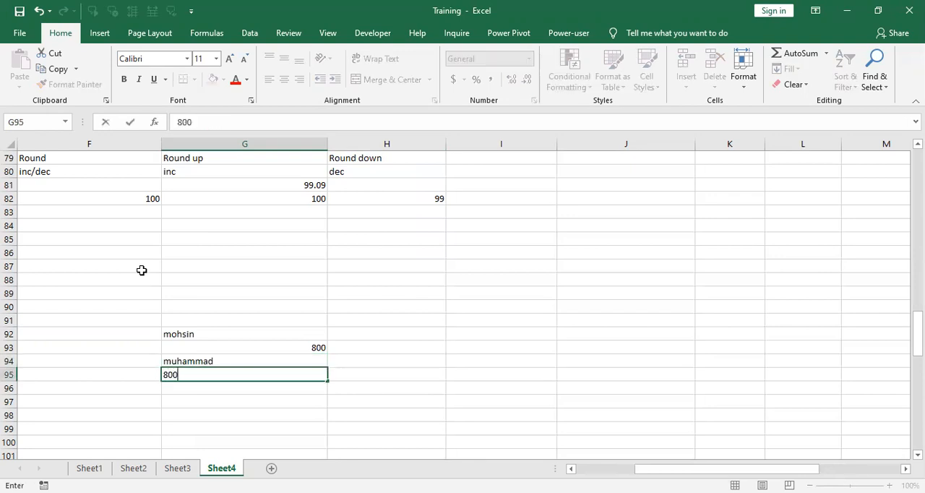
key(Return)
text(siddiqui)
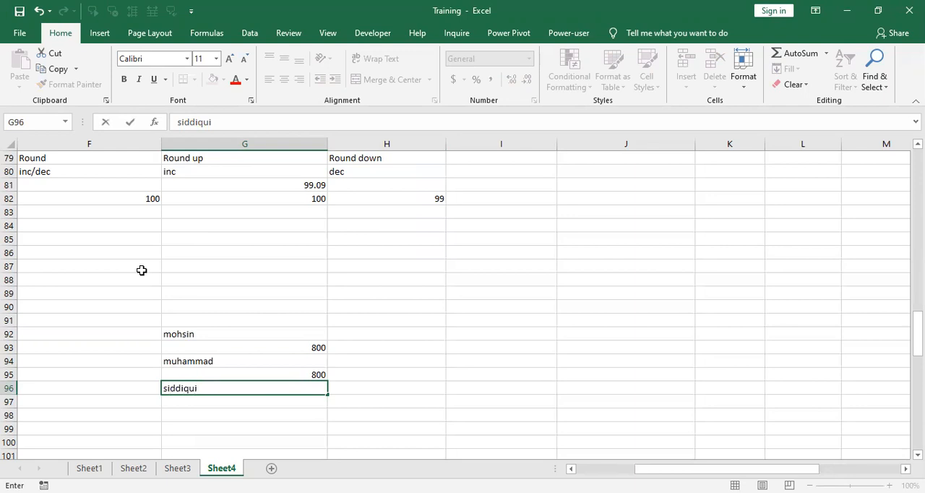
key(Return)
text(600)
key(Return)
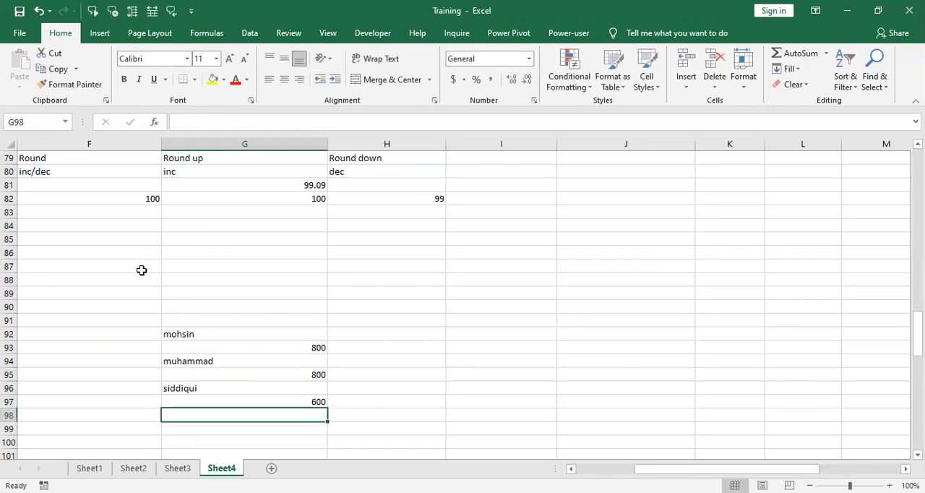
Step: Add a name in G98 with 500 in G99, and a name in G100 with 700 in G101
text(usman)
key(Return)
text(500)
key(Return)
text(khalid)
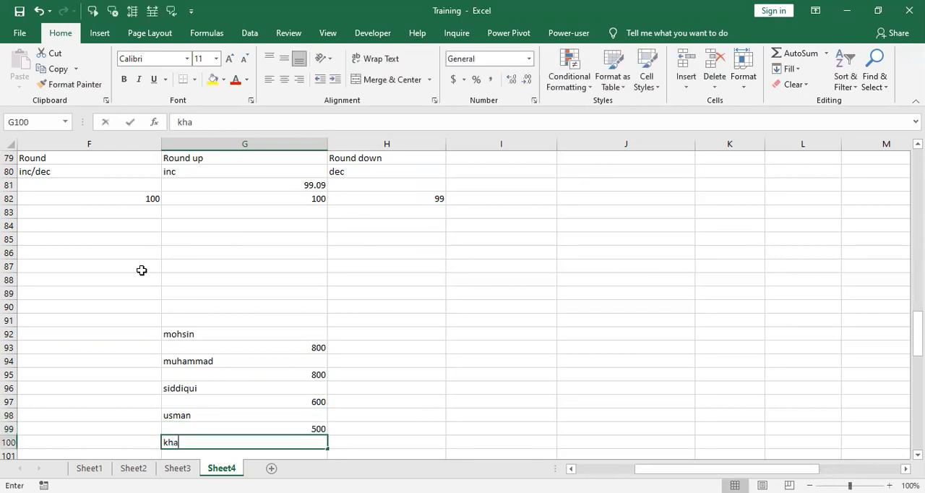
key(Return)
text(7)
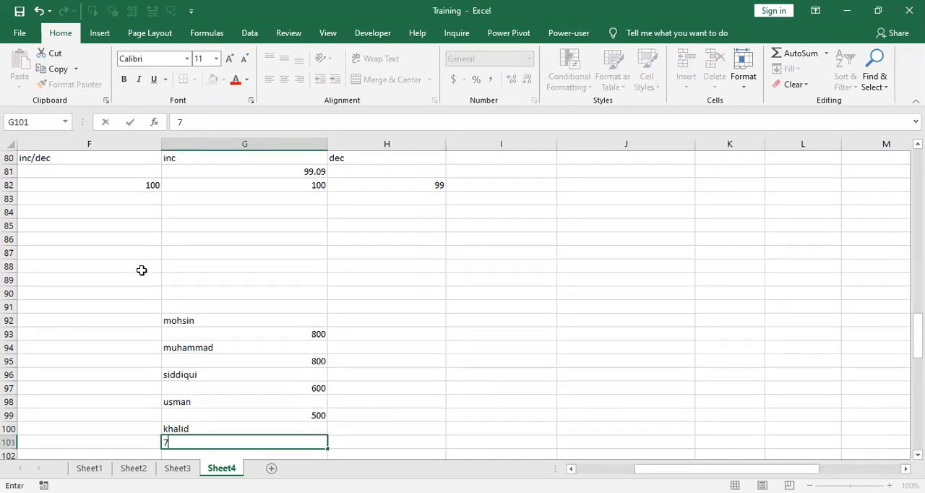
text(00)
key(Return)
Step: Add a name in G102 with 300 in G103, and a name in G104 with 500 in G105
text(awais)
key(ctrl+Return)
key(Return)
text(300)
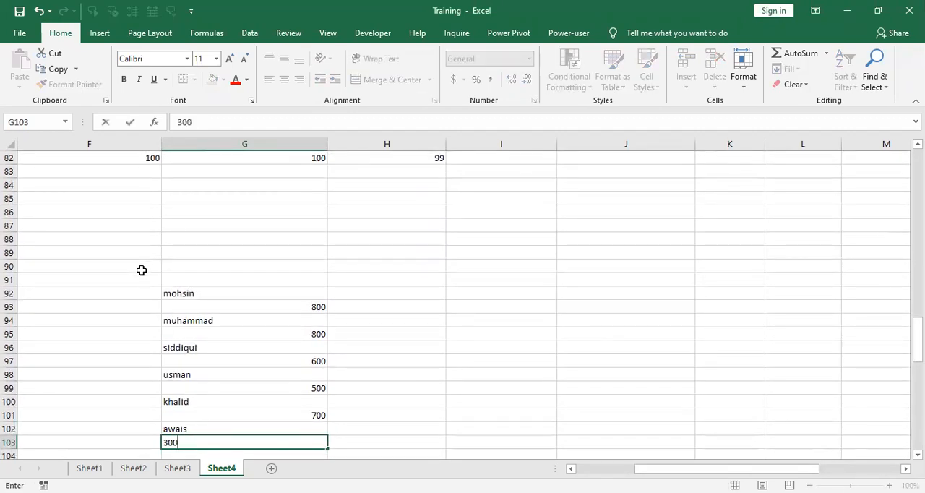
key(Return)
text(zeeshan)
key(Return)
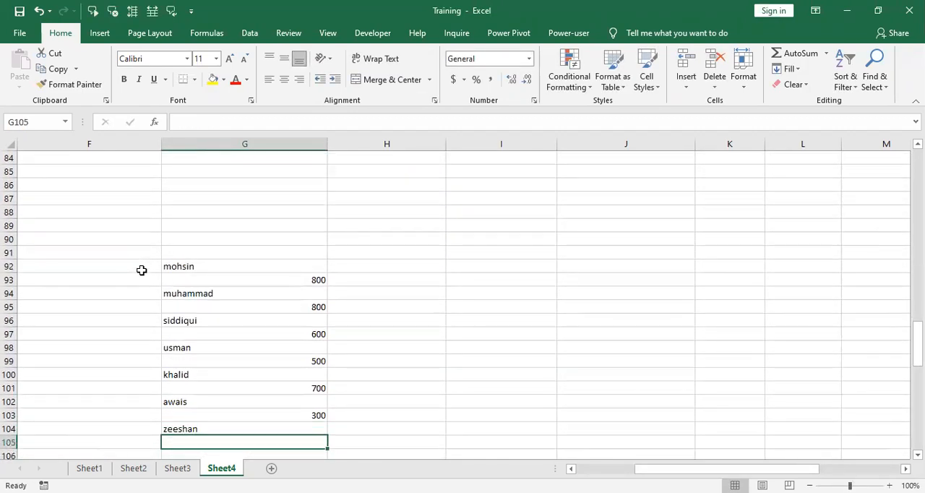
text(500)
key(Return)
Step: Add a name in G106 with 400 in G107, and a name in G108 with 200 in G109
text(tahir)
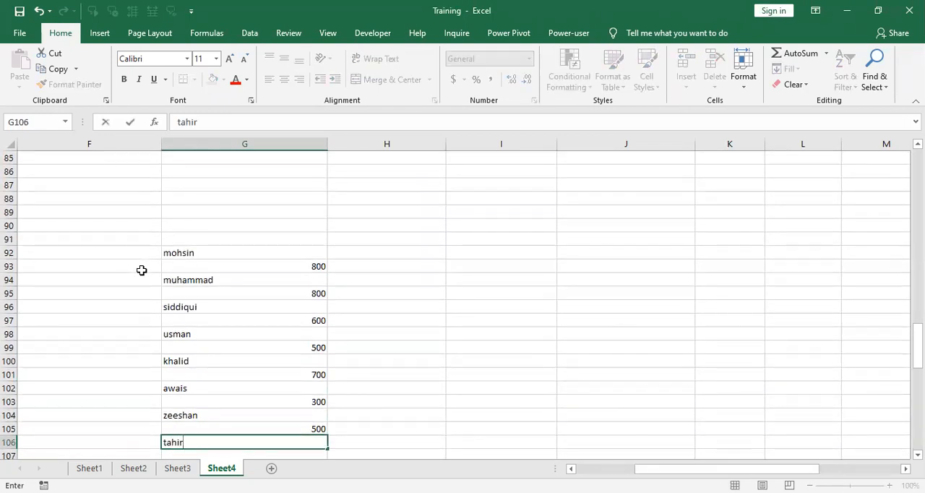
key(Return)
text(400)
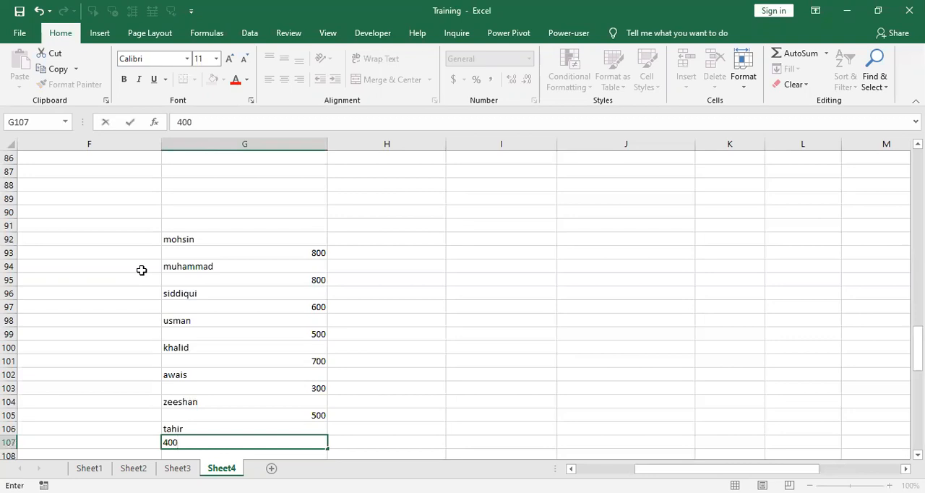
key(Return)
text(qazi)
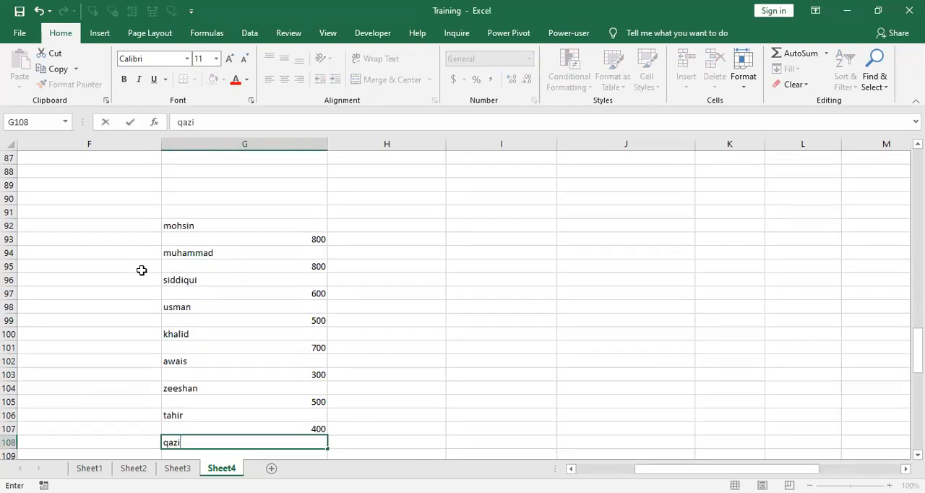
key(Return)
text(200)
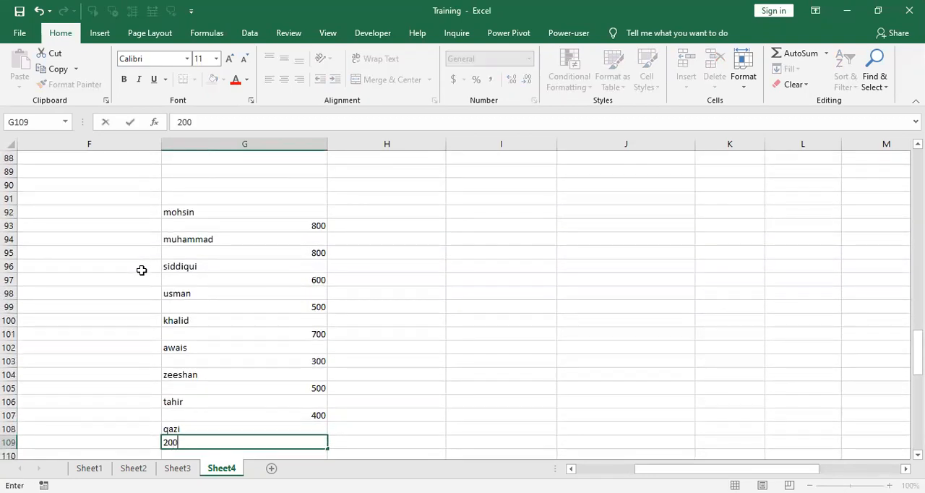
key(Return)
Step: Add a name in G110 with 500 in G111, and a name in G112 with 400 in G113
text(tania)
key(Return)
text(500)
key(Return)
text(lashari)
key(Return)
text(400)
key(Return)
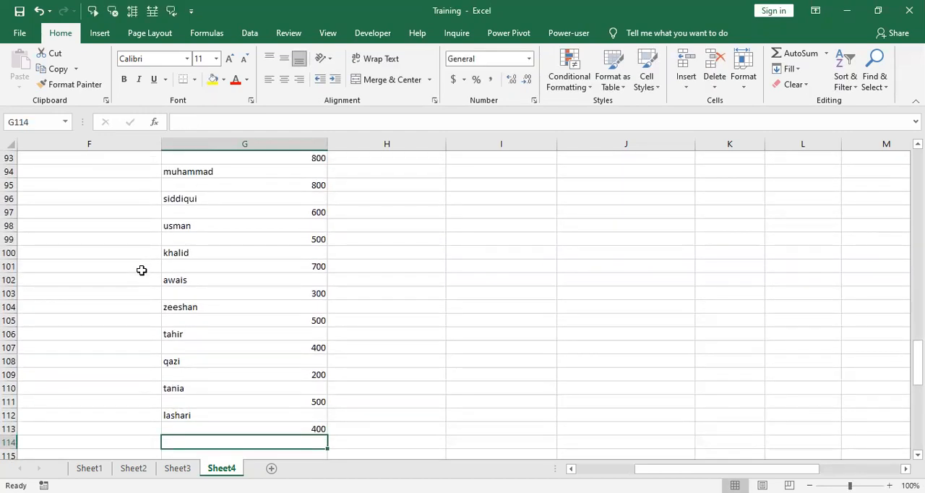
Step: Add a name in G114 with 500 in G115, and a name in G116 with 300 in G117
text(umer)
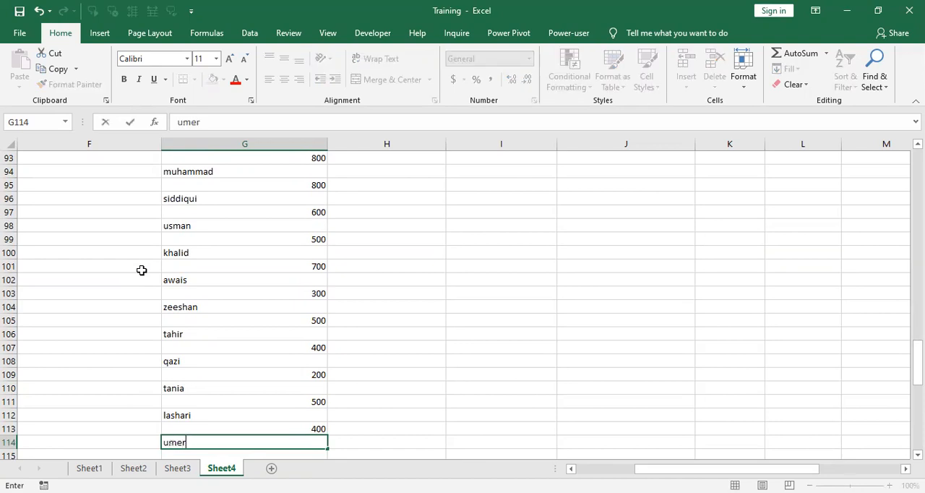
key(Return)
text(500)
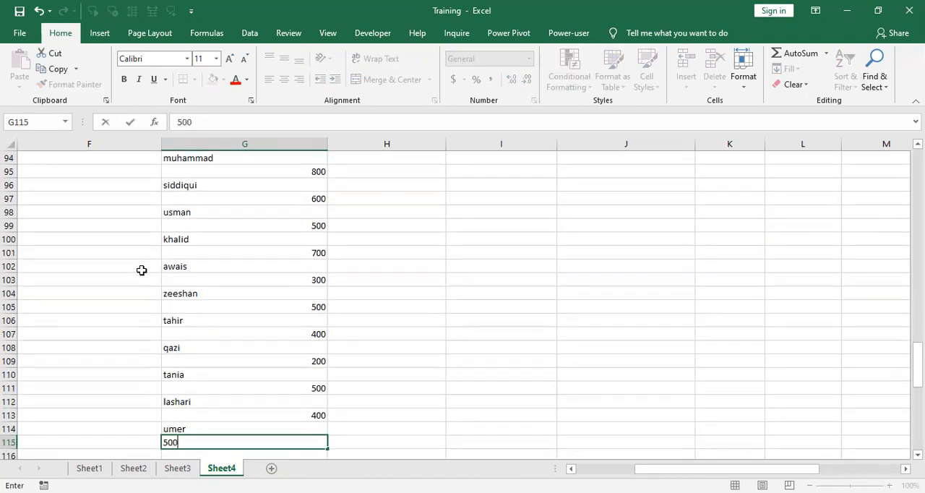
key(Return)
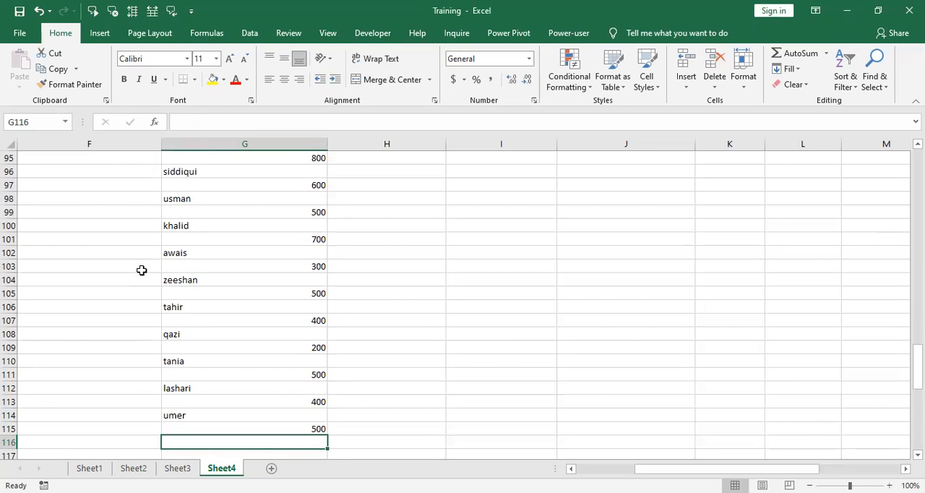
text(imran)
key(Return)
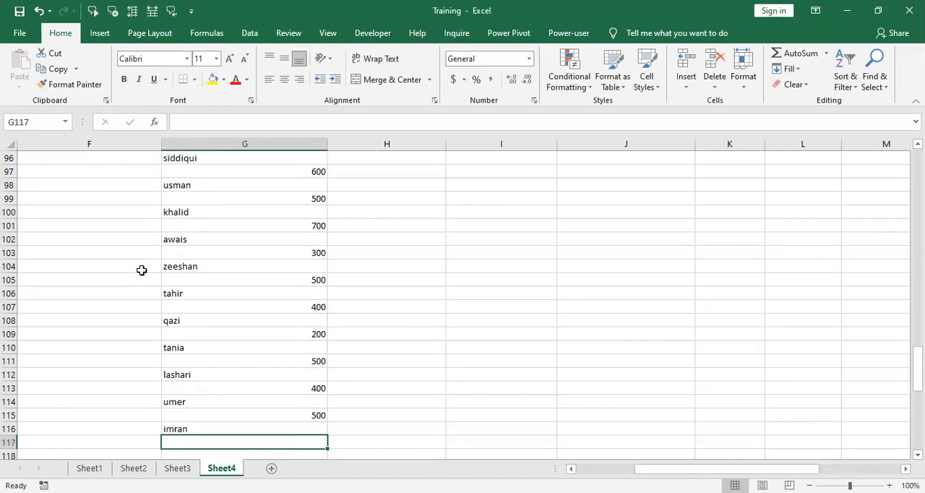
text(300)
key(Return)
Step: Finish the list with a last name in G118 and the amount 500 in G119
text(nouman)
key(Return)
text(500)
key(Return)
Step: Enter the column headers "name" in I91 and "amount" in J91
key(Up)
key(Up)
key(Up)
key(Up)
key(Up)
key(Up)
key(Up)
key(Up)
key(Up)
key(Up)
key(Up)
key(Up)
key(Up)
key(Up)
key(Up)
key(Up)
key(Up)
key(Up)
key(Up)
key(Up)
key(Up)
key(Up)
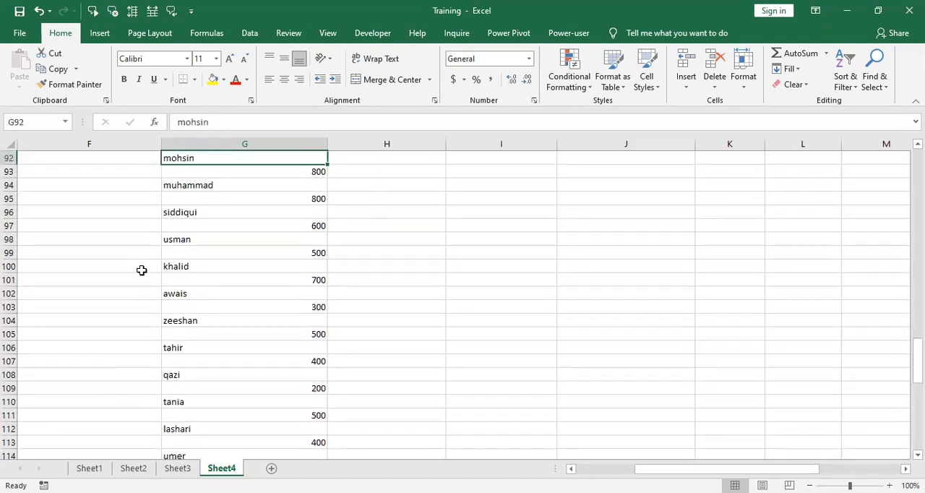
key(Up)
key(Up)
key(Right)
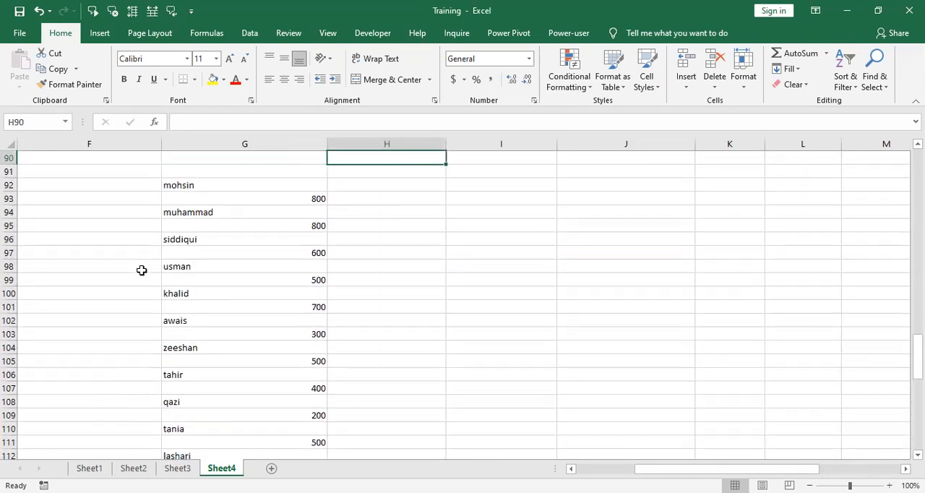
key(Down)
key(Right)
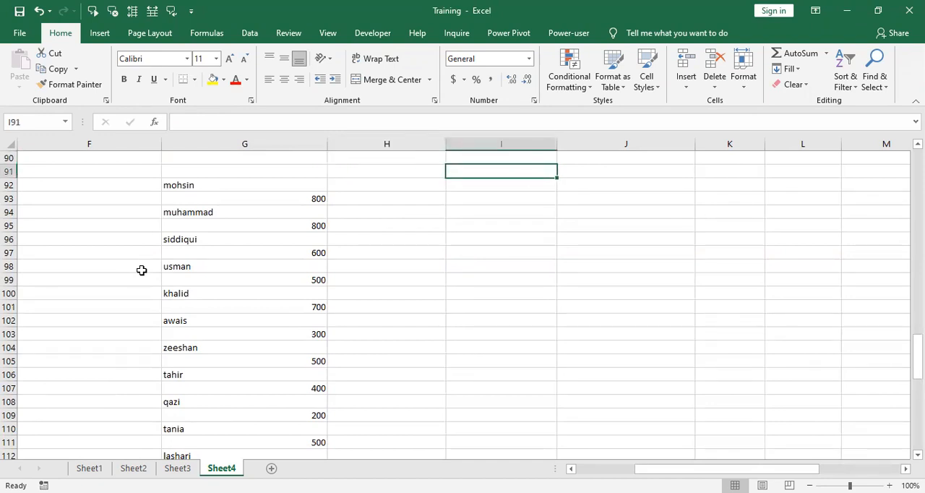
text(name)
key(Tab)
text(a)
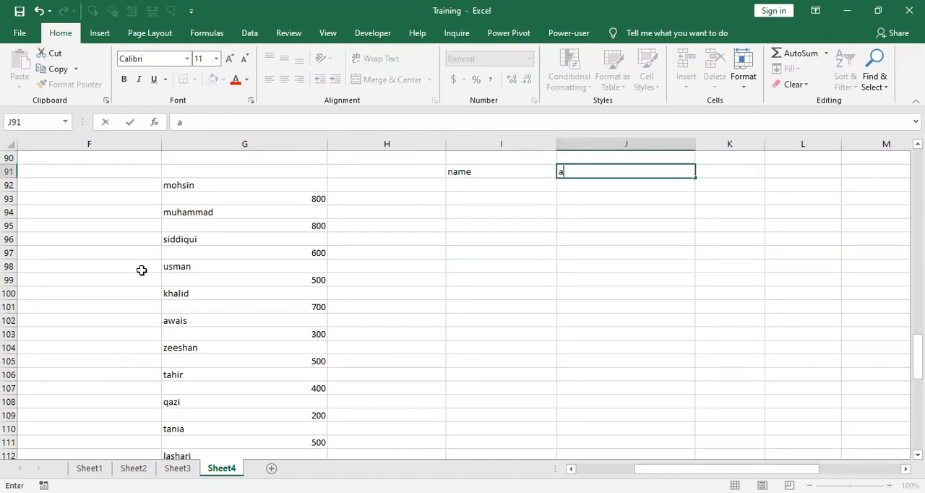
text(mount)
key(Down)
key(Left)
key(Left)
key(Left)
key(Right)
key(Right)
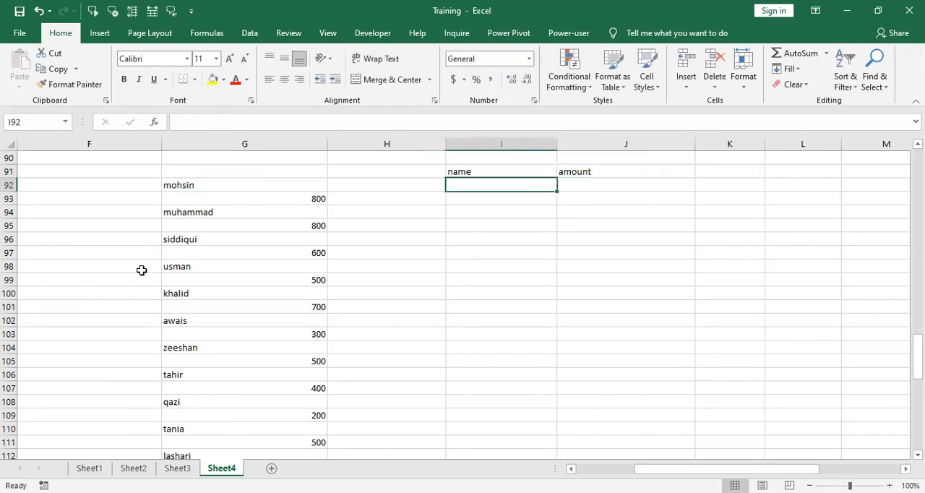
Step: Copy the first person's name from G92 into I92 under the name header
key(Left)
key(Left)
key(Right)
key(Right)
key(Left)
key(Left)
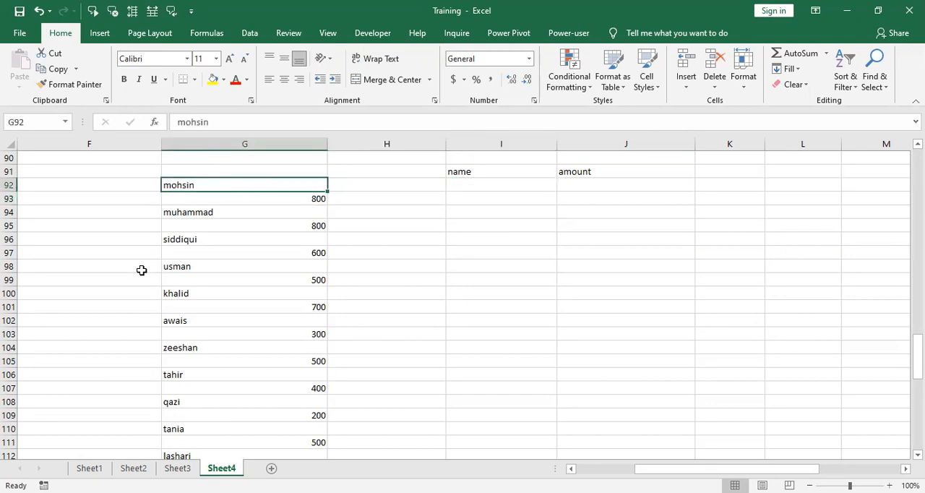
key(ctrl+c)
key(Right)
Step: Copy the first person's amount from G93 into J92 under the amount header
key(Right)
key(Left)
key(ctrl+v)
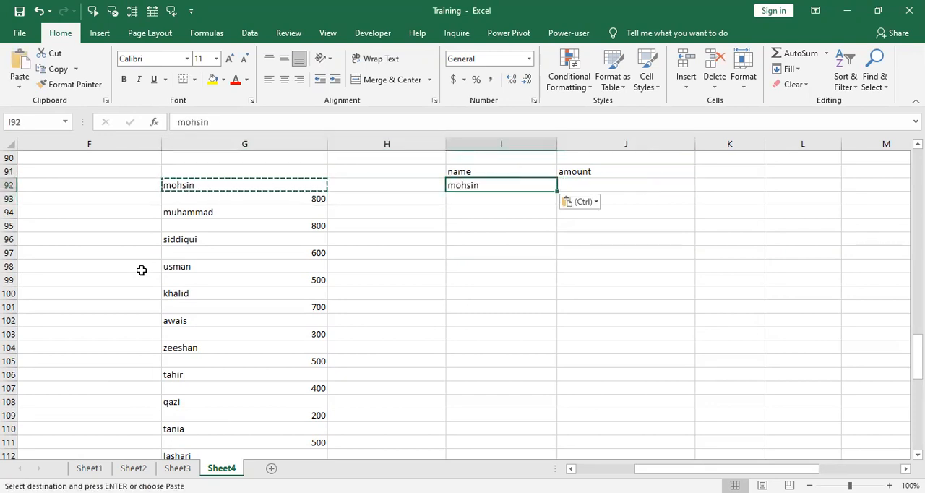
key(Down)
key(Left)
key(Left)
key(ctrl+c)
key(Right)
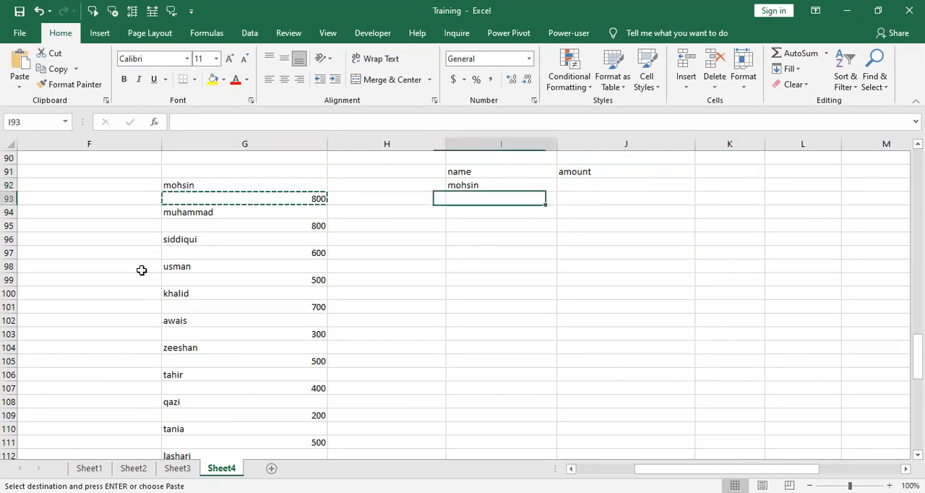
key(Right)
key(Right)
key(Up)
key(ctrl+v)
key(Down)
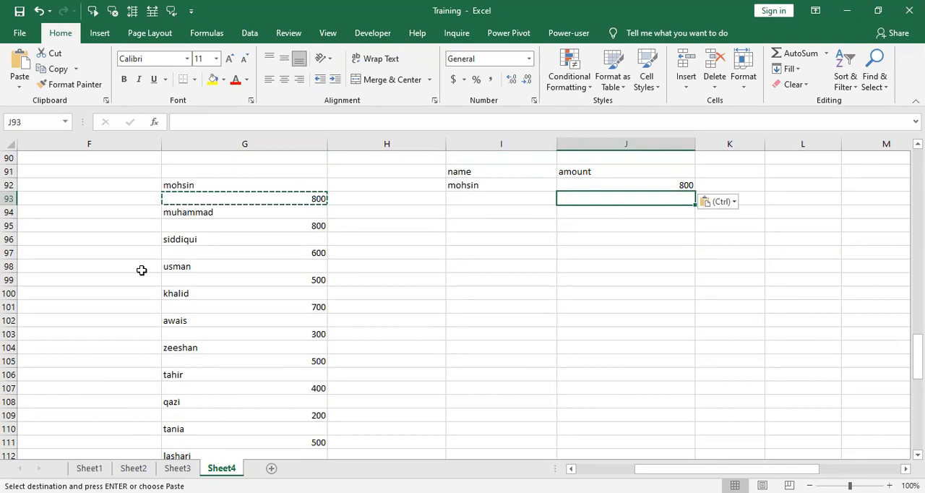
Step: Clear the copied name and amount from I92:J92
key(Left)
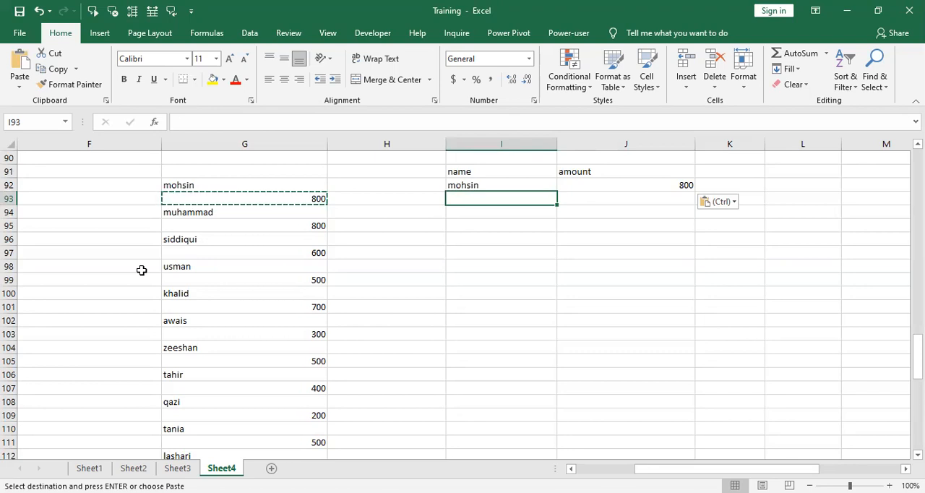
key(Up)
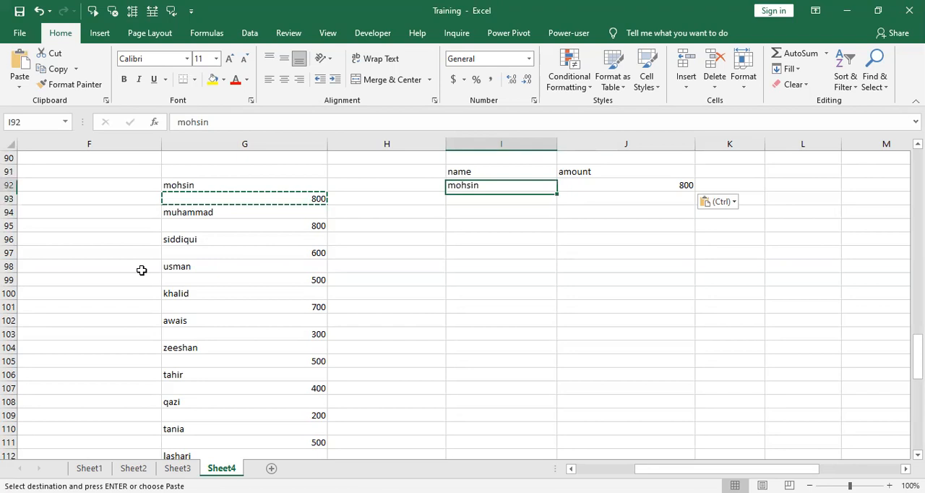
key(shift+Right)
key(Delete)
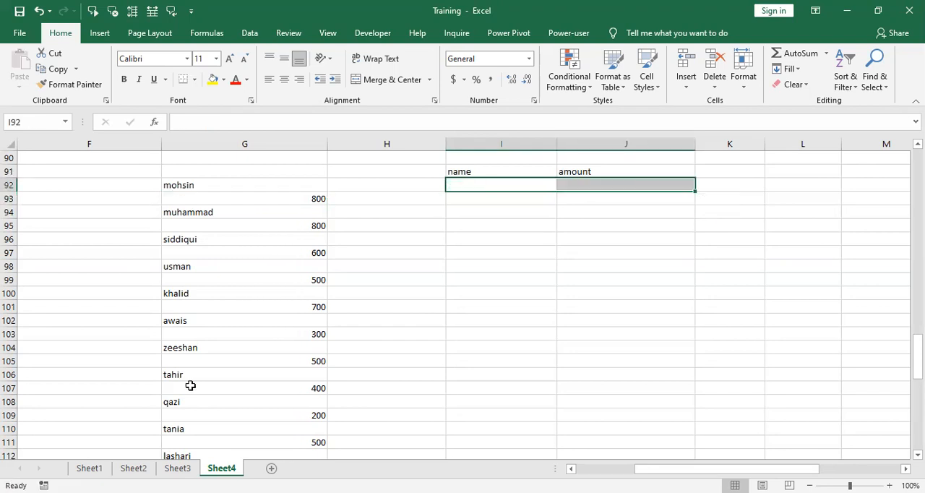
Step: Enter formulas under the name header that reference the first two names: =G92 in I92 and =G94 in I93
click(581, 279)
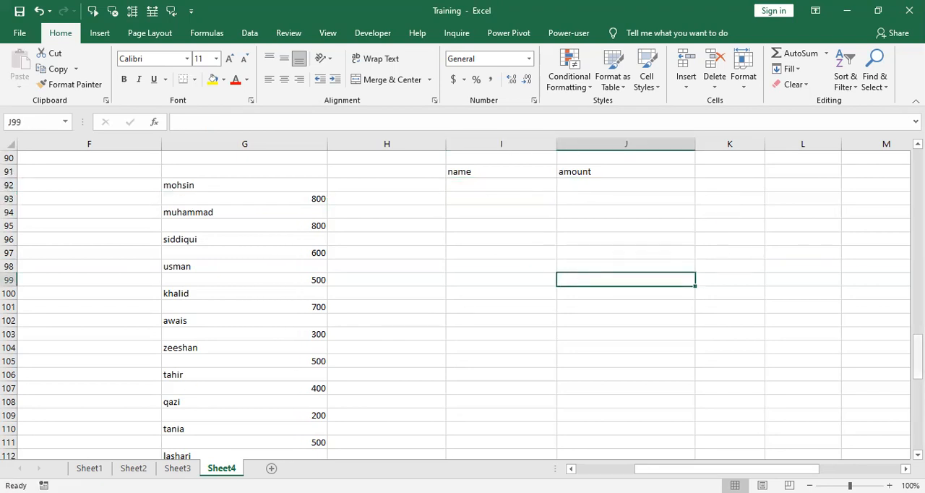
scroll(583, 277, up, 1)
click(516, 226)
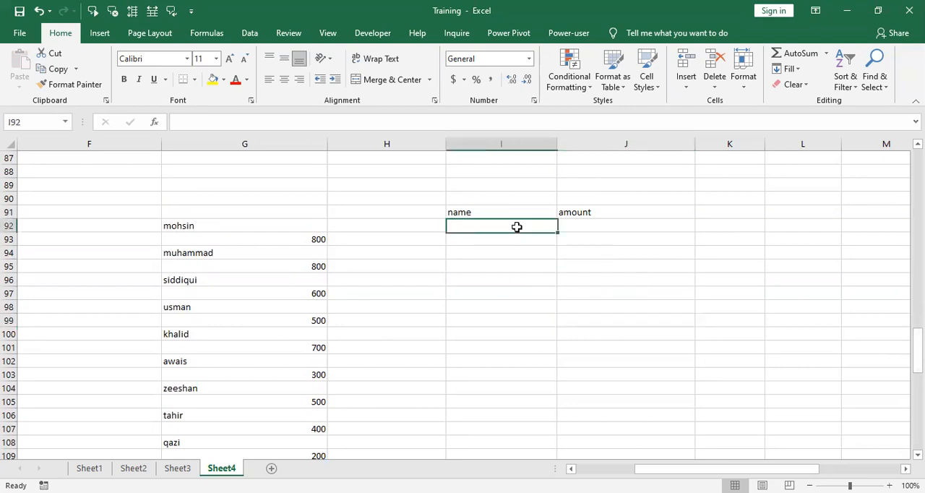
text(=)
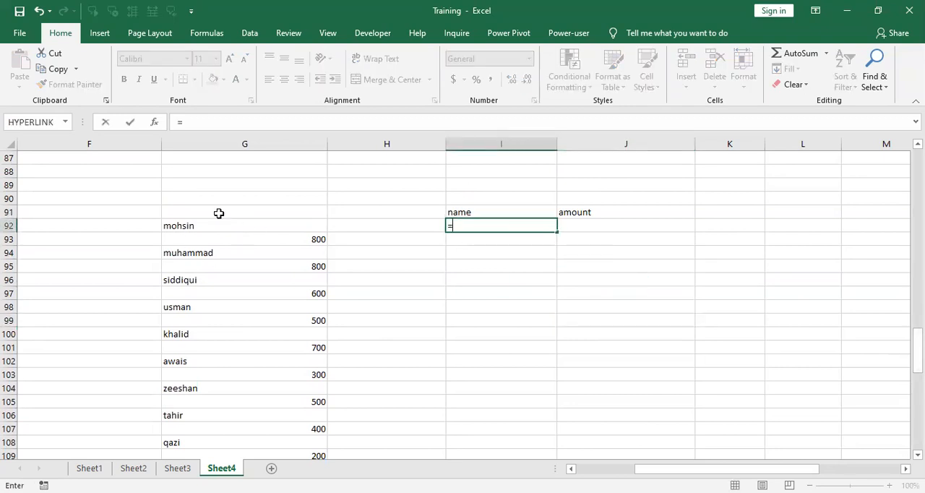
click(198, 226)
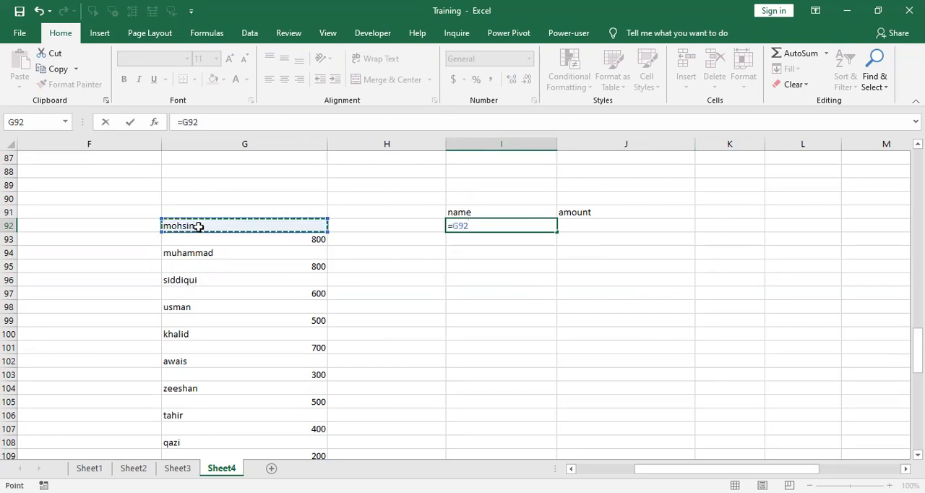
key(Return)
text(=)
click(204, 254)
key(Return)
Step: Turn the formulas in I92 and I93 into plain text by prefixing each with an apostrophe
key(Up)
key(Up)
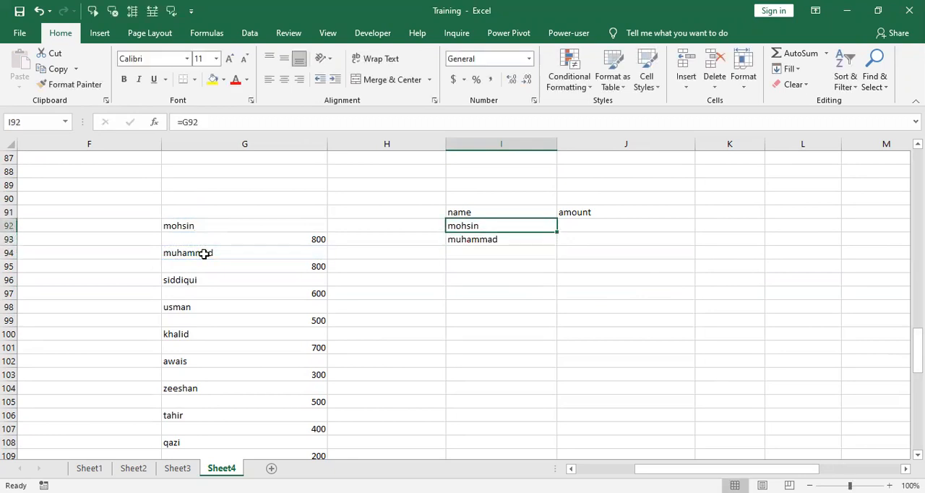
click(178, 122)
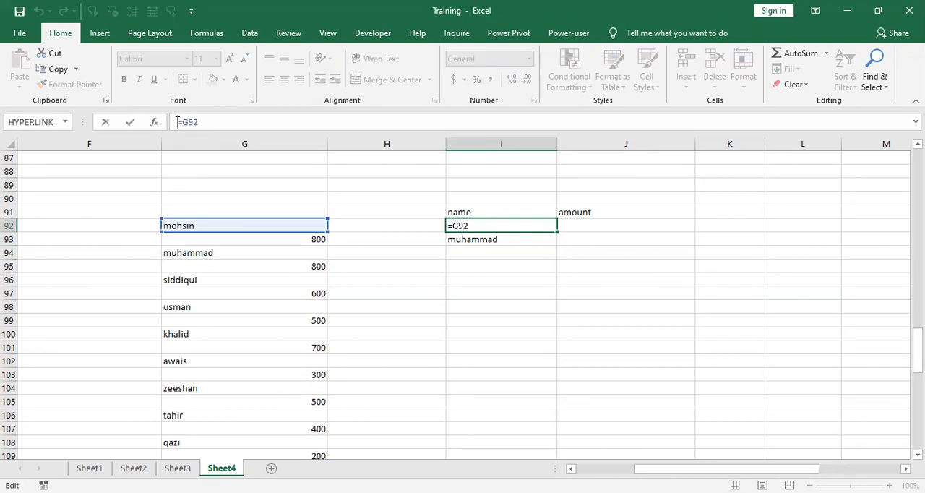
text(')
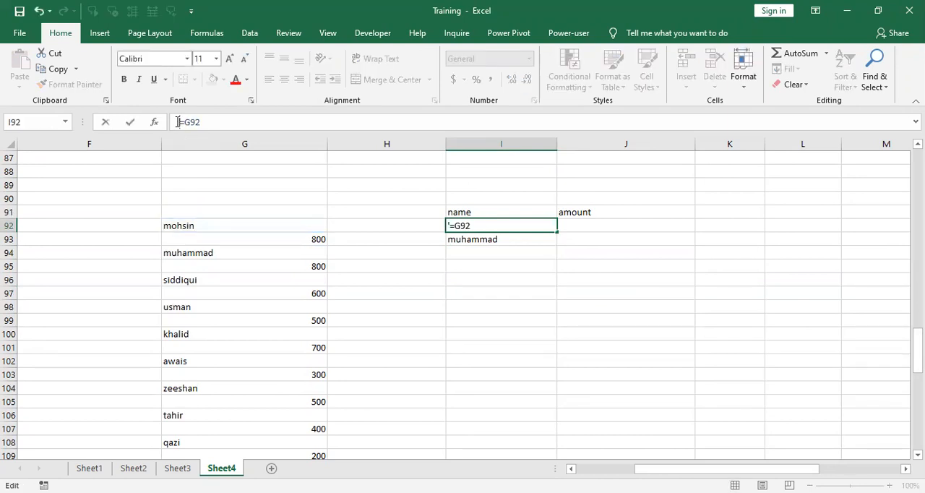
key(Return)
click(178, 123)
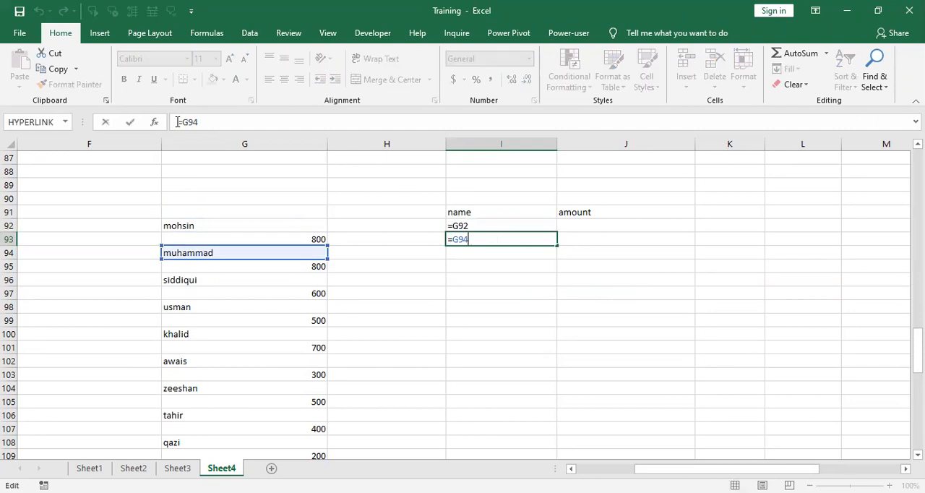
click(178, 121)
text(')
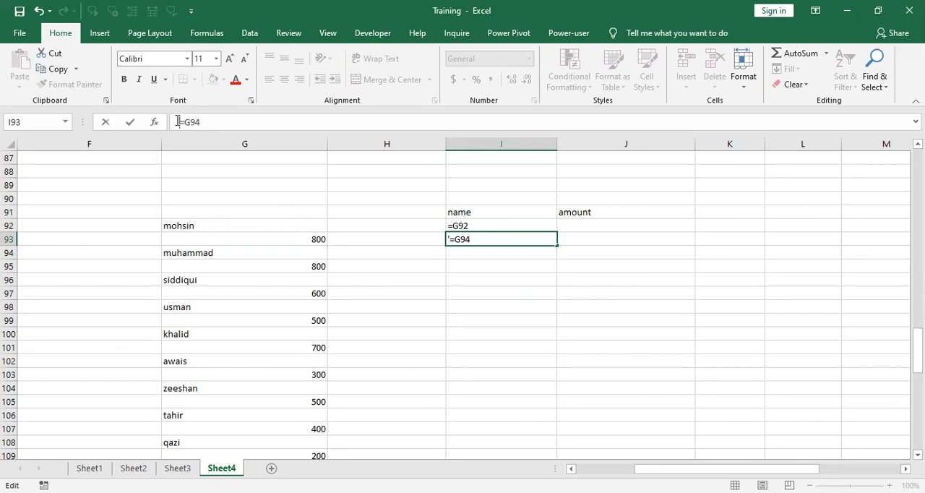
key(Return)
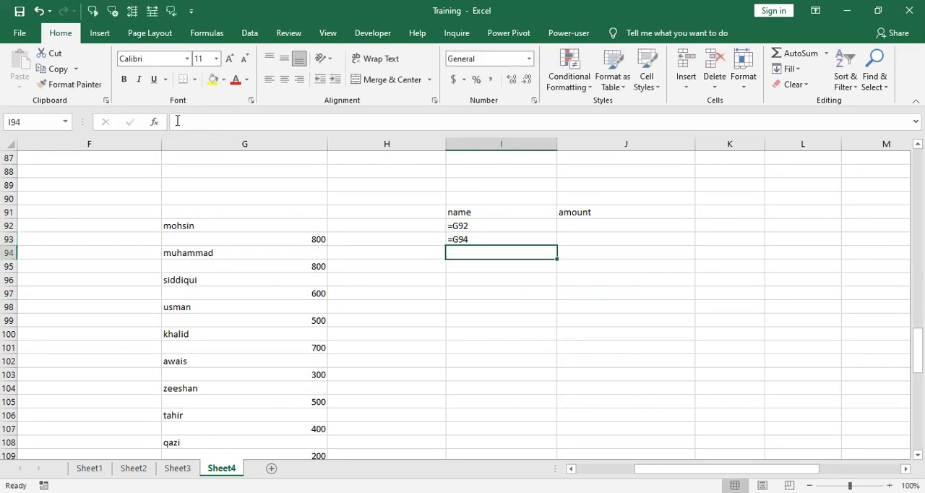
Step: Enter formulas under the amount header that reference the first two amounts: =G93 in J92 and =G95 in J93
click(606, 226)
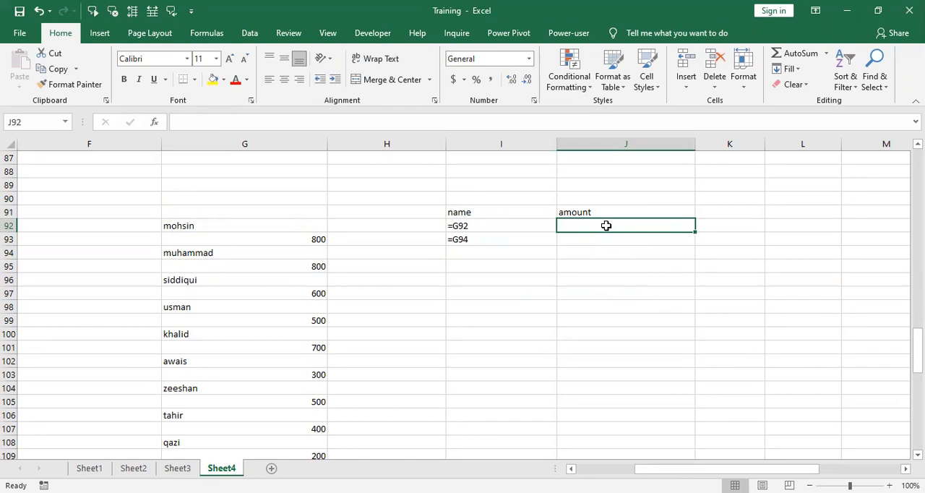
text(=)
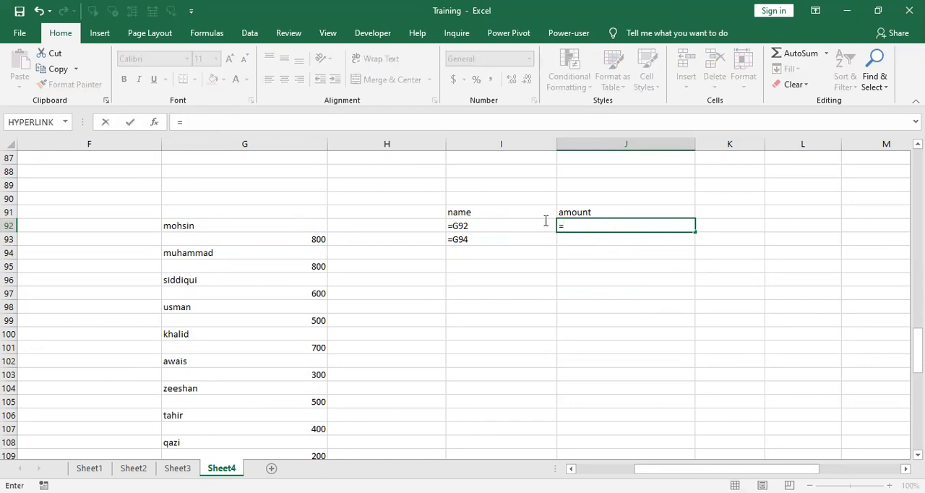
click(306, 238)
key(Return)
text(=)
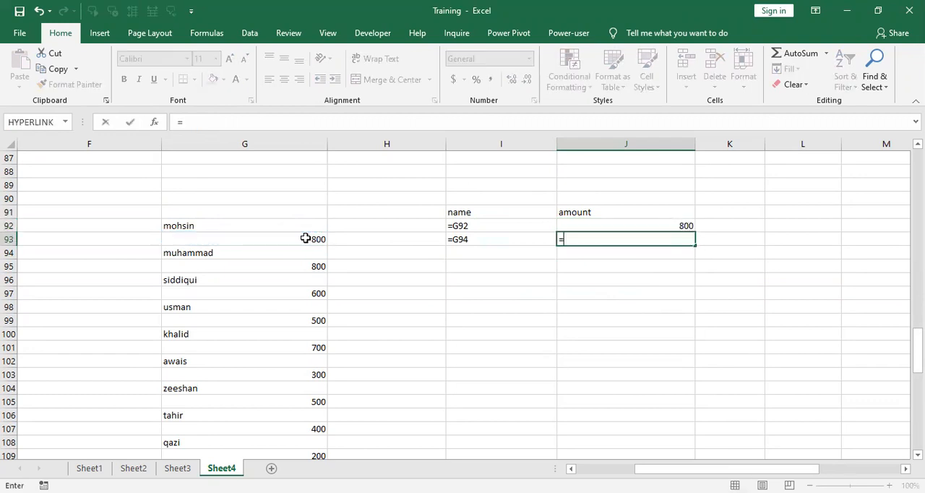
click(310, 265)
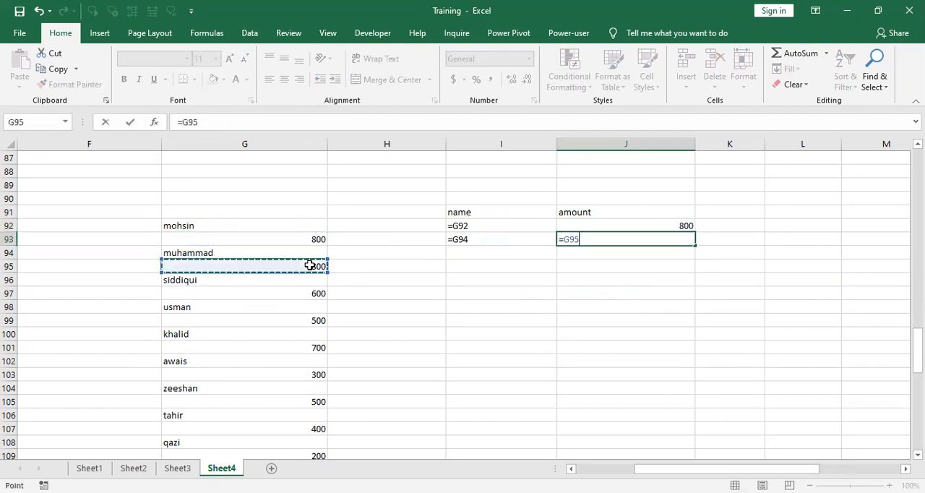
key(Return)
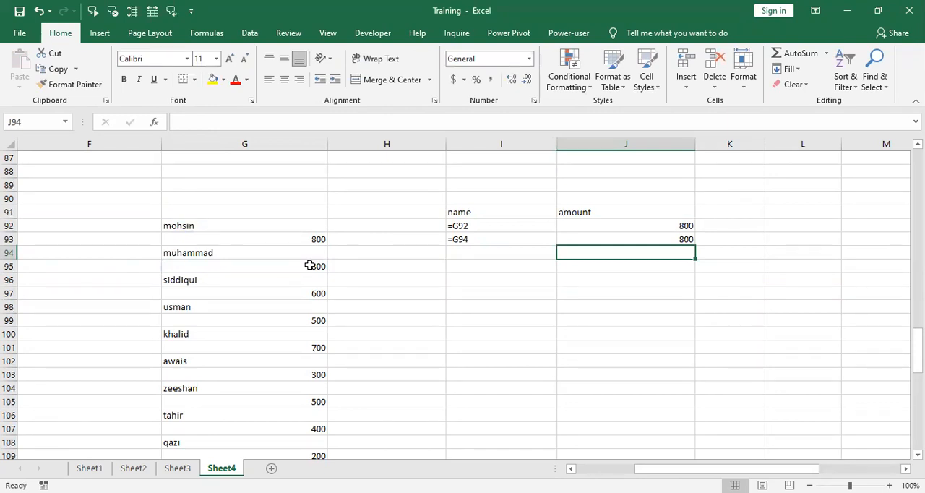
Step: Turn the amount formulas in J92 and J93 into plain text by prefixing each with an apostrophe
key(Up)
key(Up)
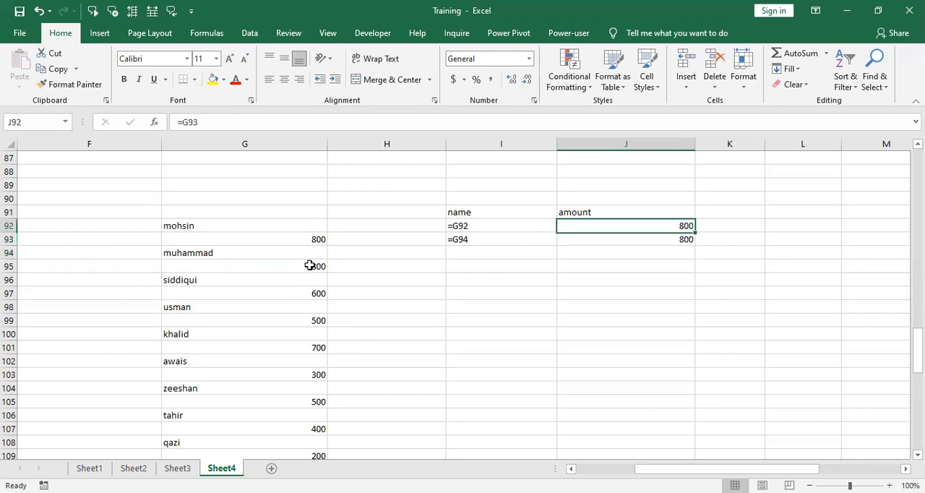
click(180, 122)
click(179, 122)
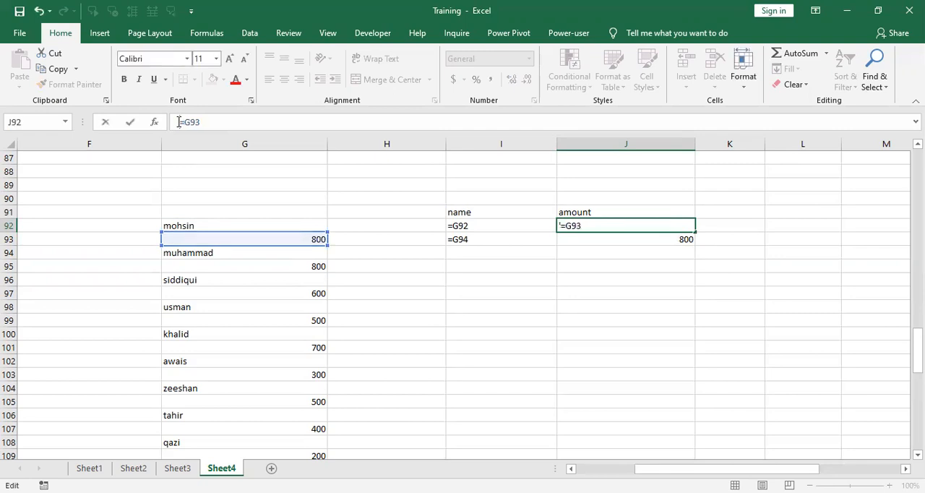
text(')
key(Return)
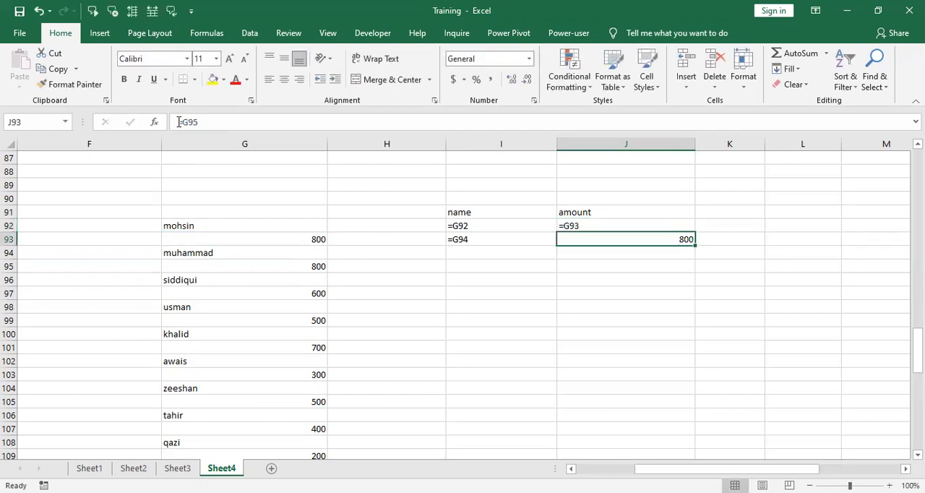
key(F2)
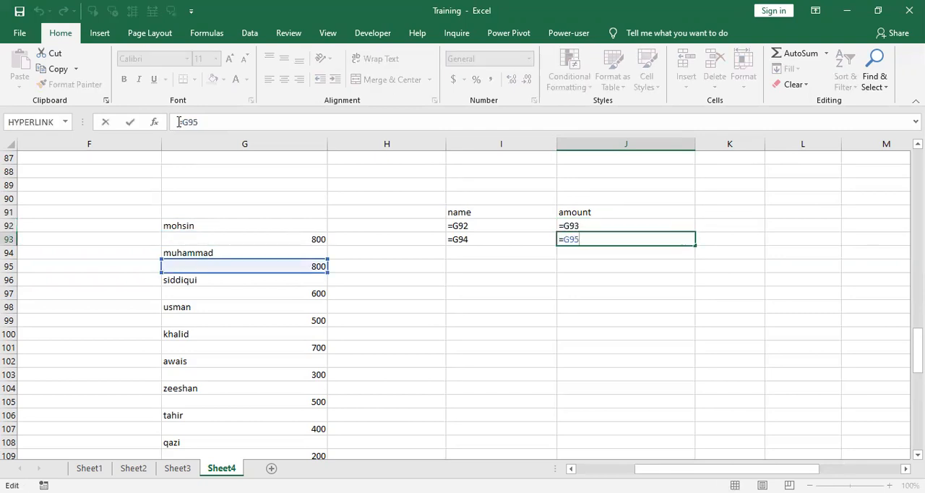
click(179, 122)
text(')
key(Return)
Step: Fill the text reference pattern from I92:I93 down the name column to I128
key(Up)
key(Left)
key(Up)
key(Right)
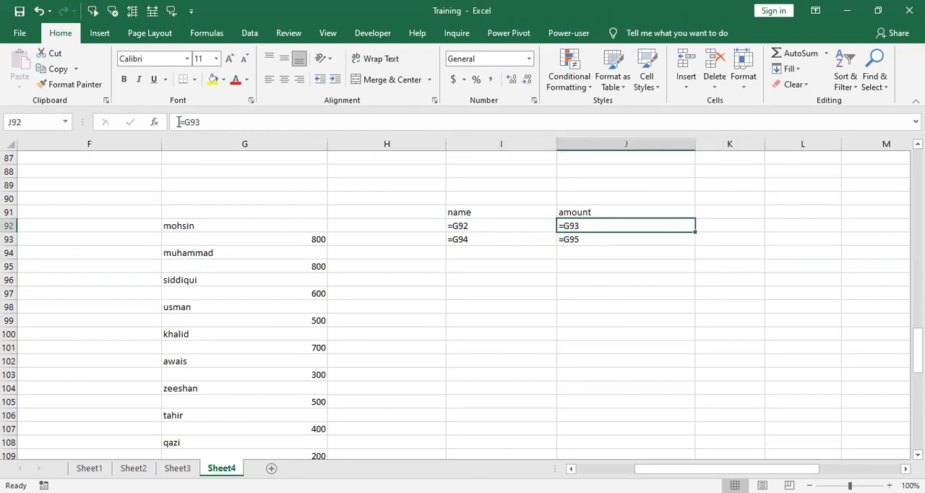
key(Left)
key(shift+Down)
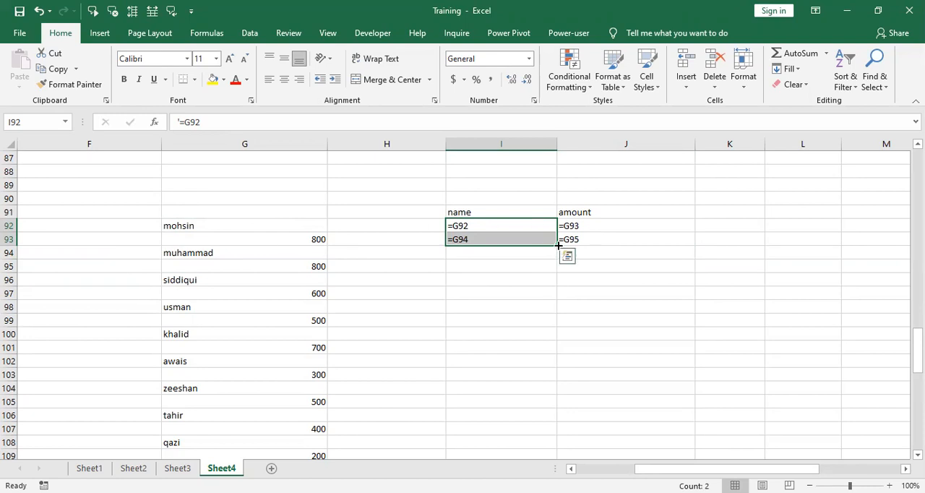
drag(556, 246, 551, 314)
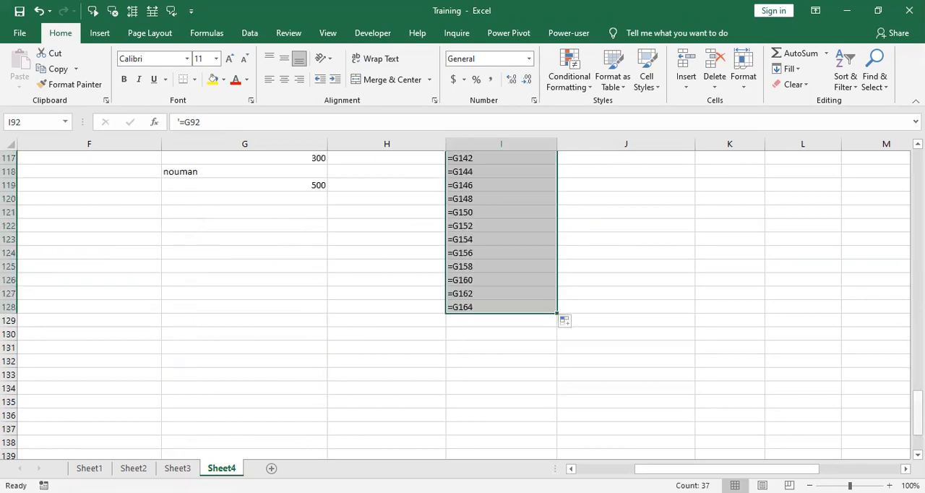
Step: Fill the text reference pattern from J92:J93 down the amount column to J112
scroll(463, 304, up, 10)
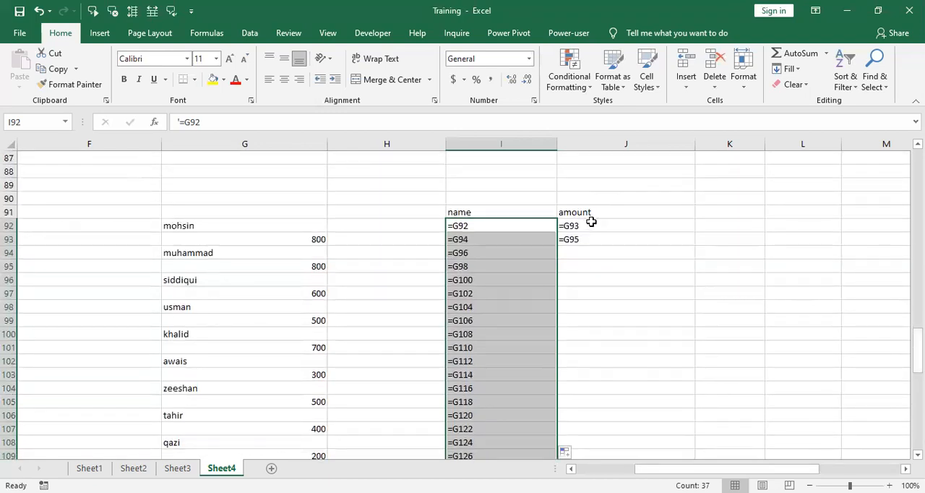
click(591, 222)
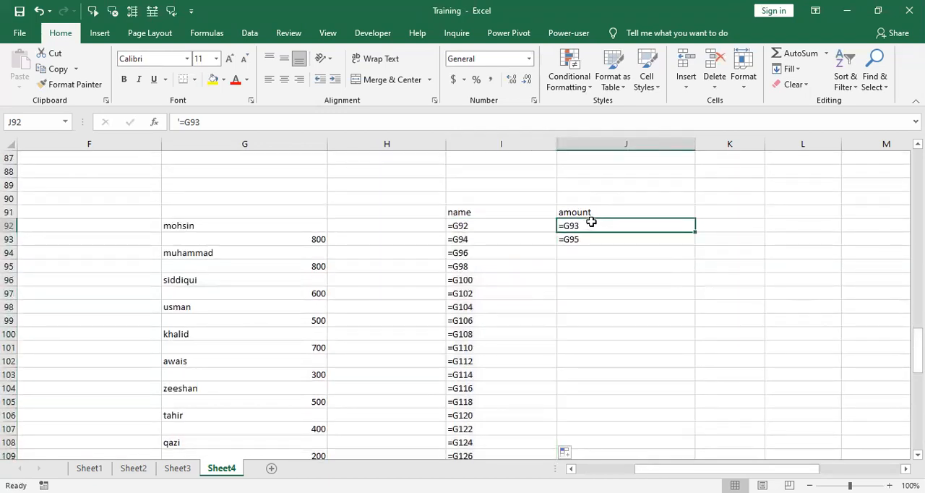
key(shift+Down)
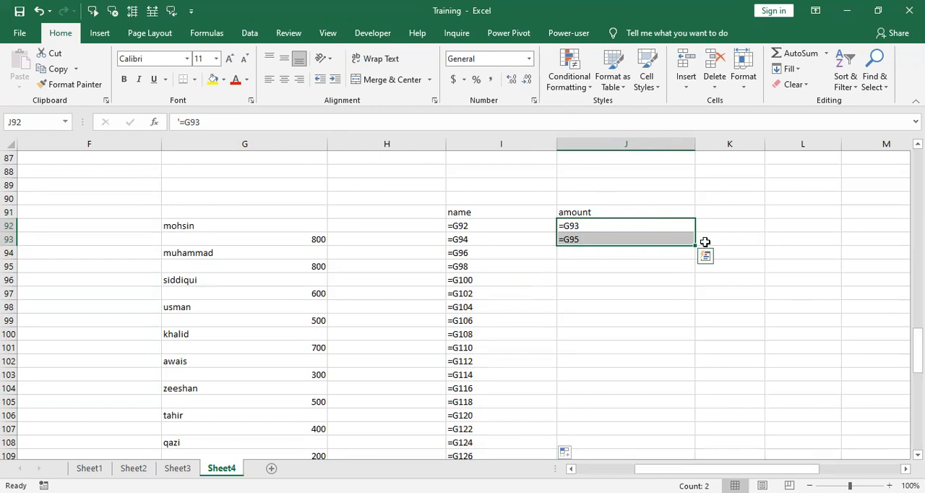
drag(697, 246, 685, 396)
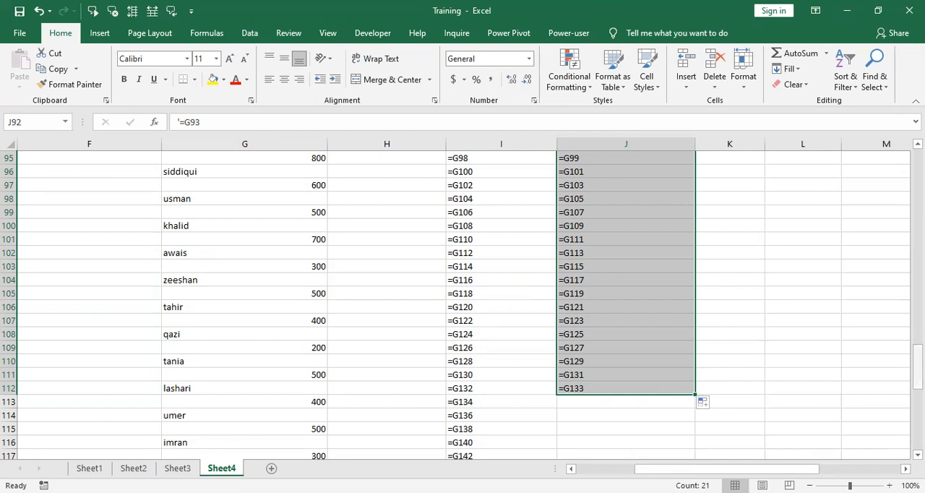
scroll(626, 289, up, 4)
click(854, 340)
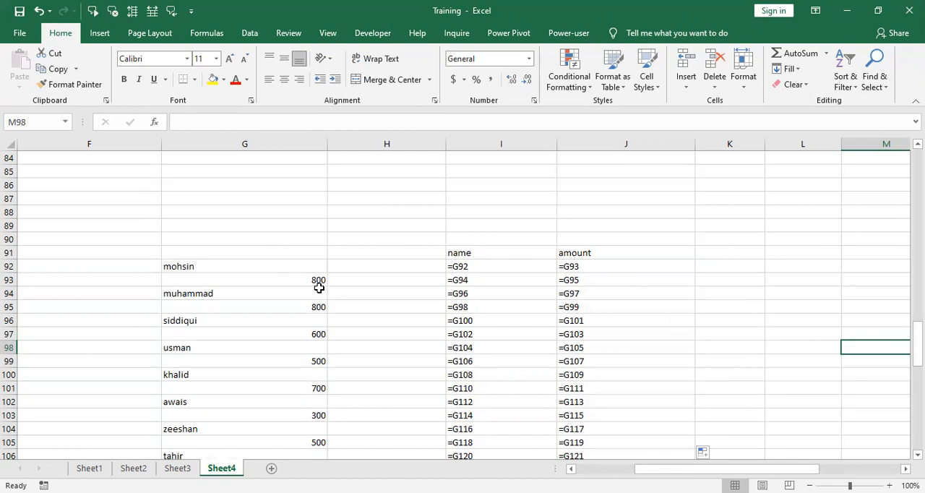
Step: Convert the text references in I92:I128 into live formulas using Text to Columns with the default Delimited option
click(508, 271)
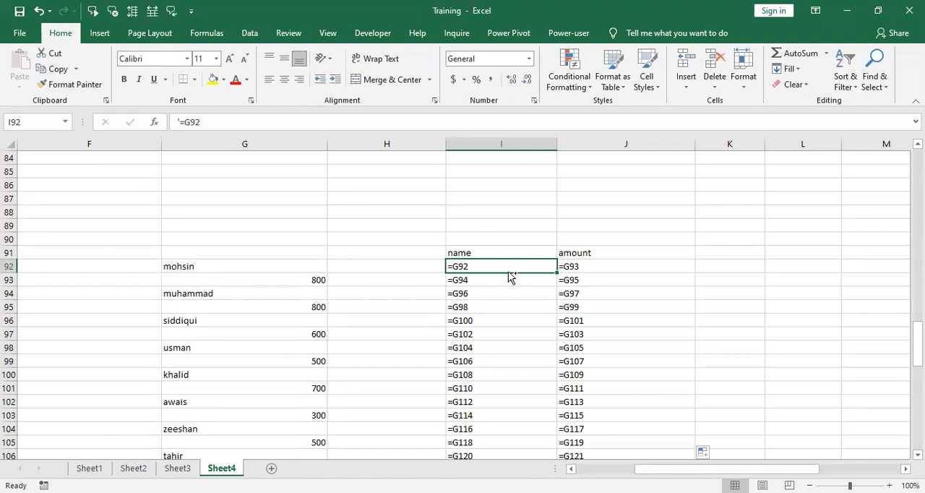
key(ctrl+shift+Down)
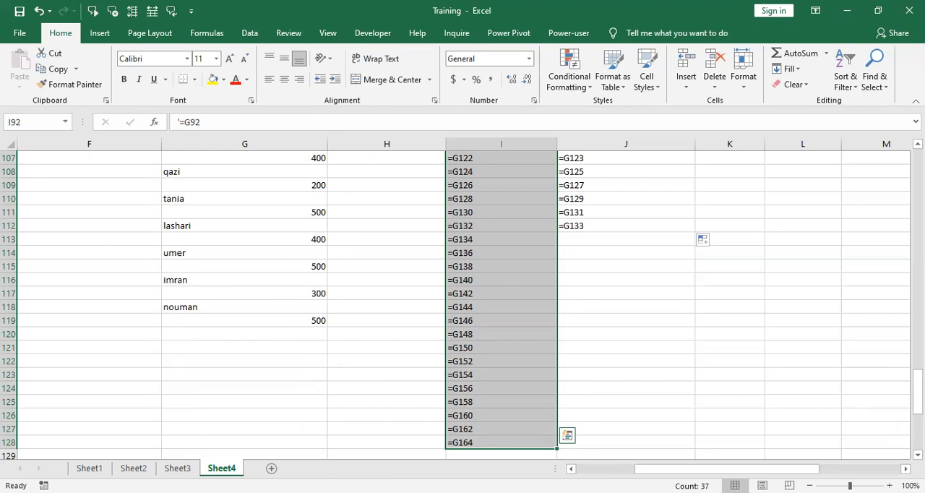
click(252, 34)
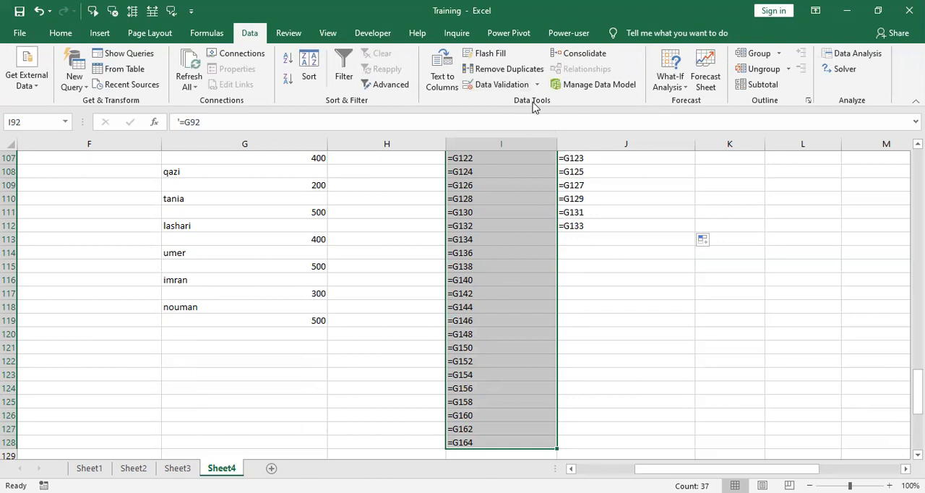
click(438, 76)
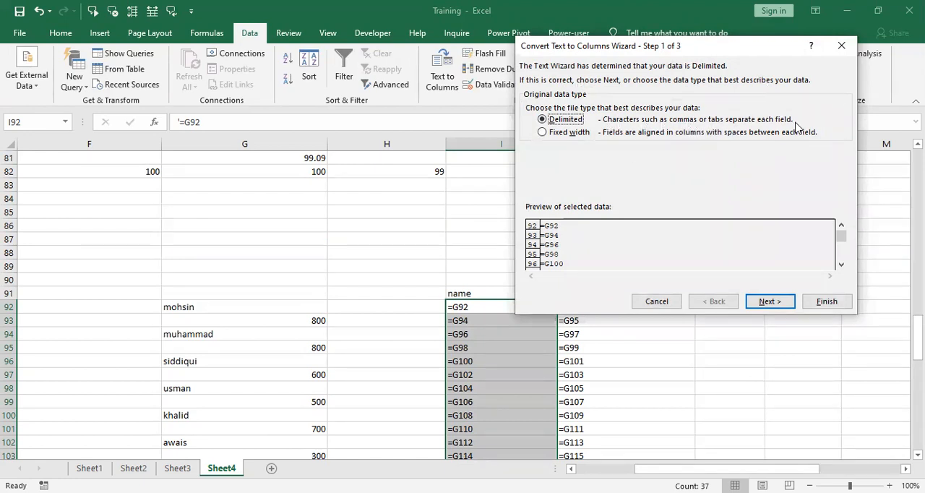
click(827, 303)
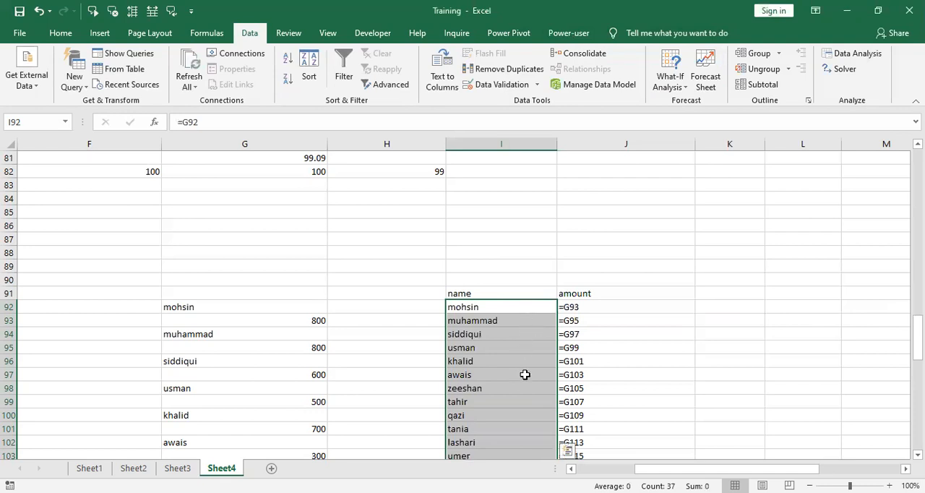
Step: Convert the text references in J92:J112 into live formulas using Text to Columns with the default Delimited option
click(616, 304)
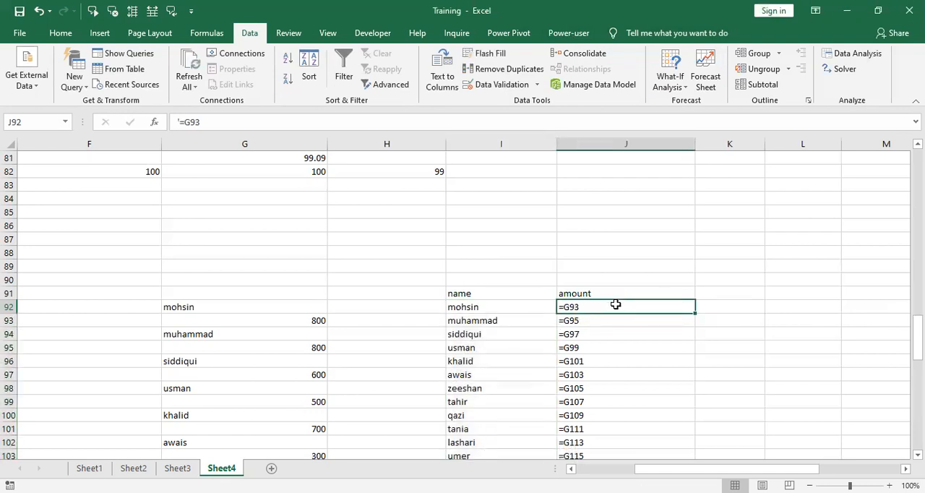
key(ctrl+shift+Down)
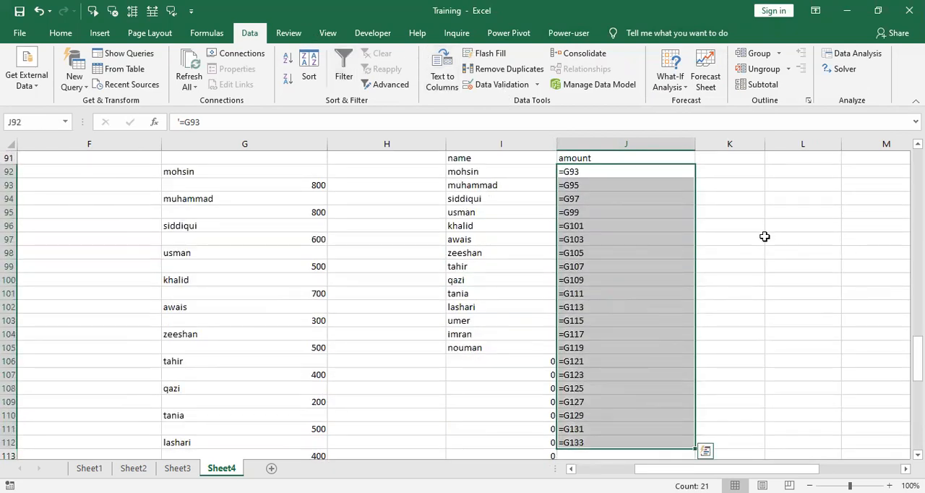
click(448, 87)
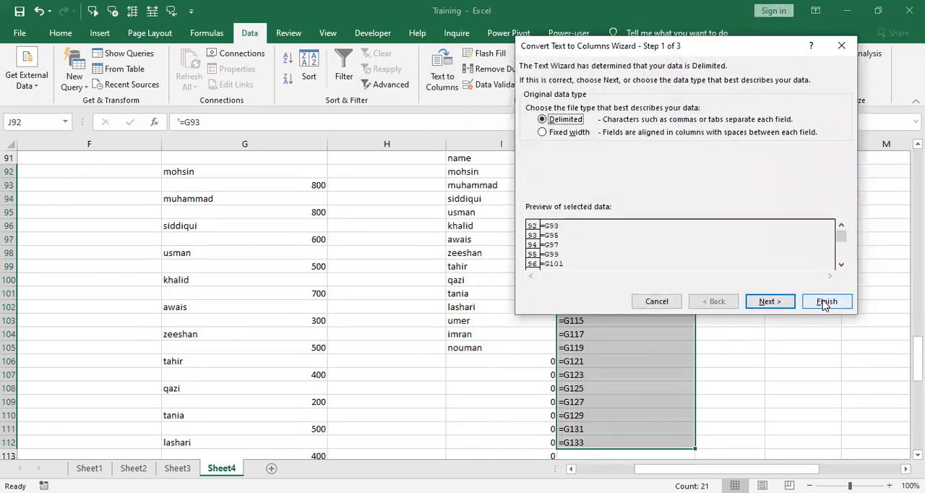
click(826, 302)
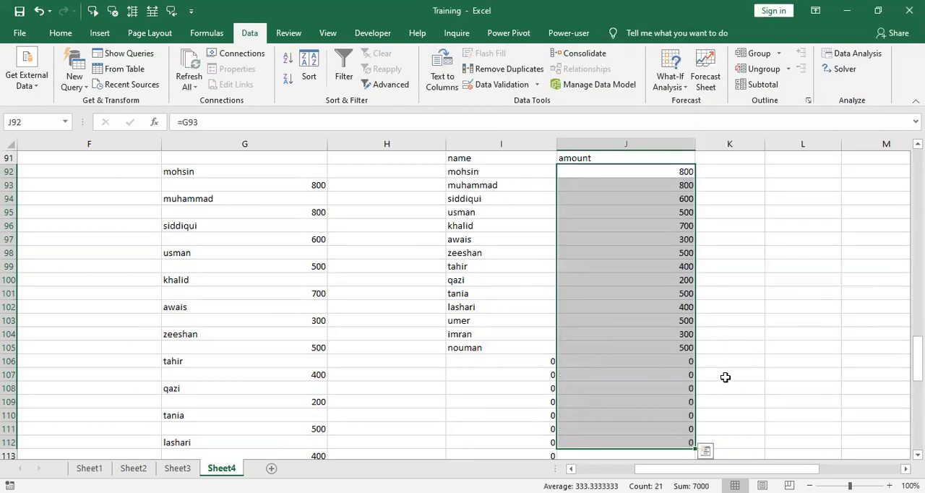
click(803, 390)
Step: Clear the surplus zero-returning formulas from row 106 down in the name and amount columns
click(538, 364)
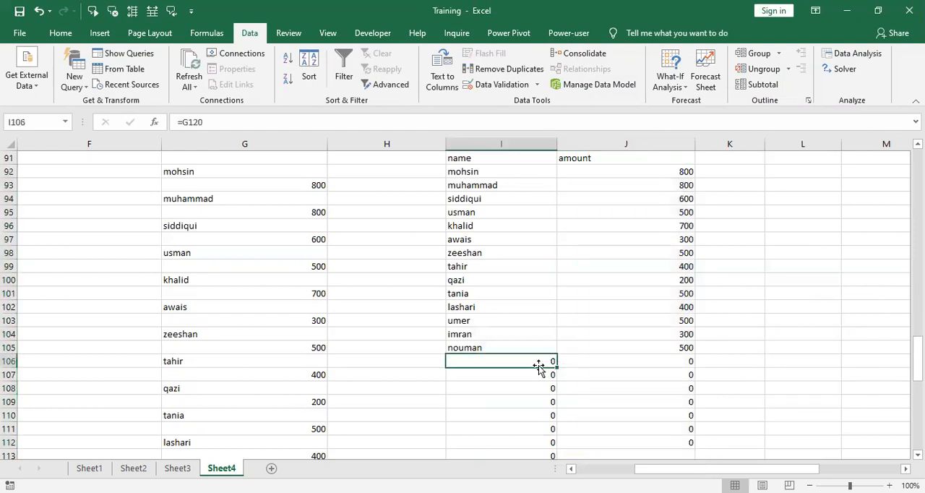
key(shift+Right)
key(ctrl+shift+Down)
key(Delete)
scroll(538, 365, up, 4)
key(Up)
key(Up)
key(Up)
key(Up)
key(Up)
key(Up)
key(Up)
key(Up)
key(Up)
key(Up)
key(Up)
key(Up)
key(Up)
key(Up)
key(Up)
key(Up)
key(Up)
key(Up)
key(Up)
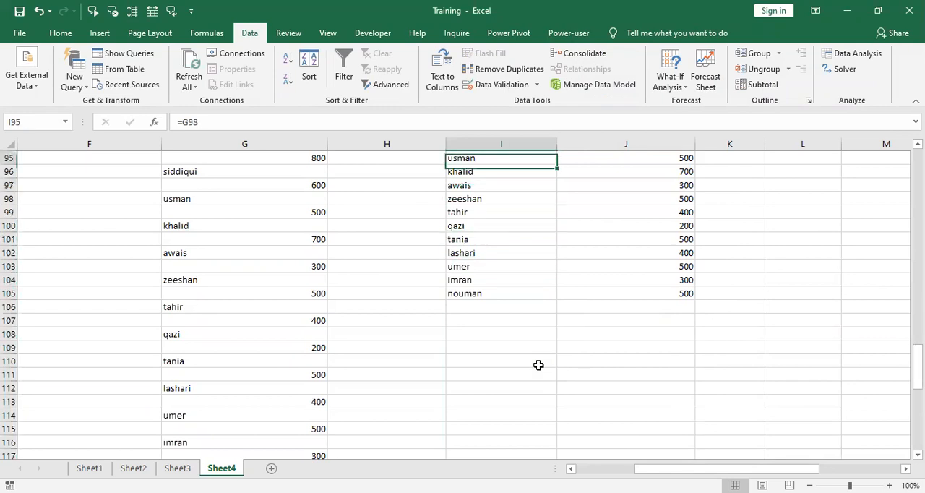
key(Down)
key(Down)
key(Down)
key(Down)
key(Down)
key(Down)
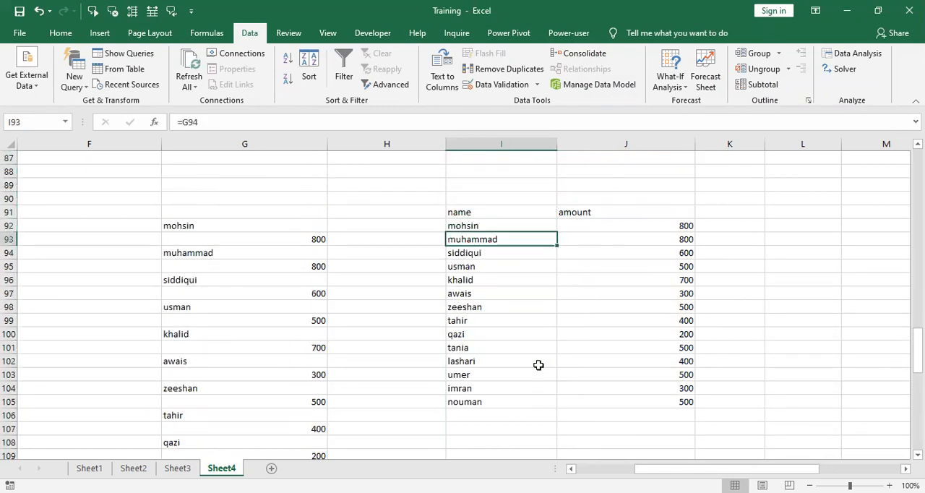
Step: Make the name and amount headers in I91:J91 bold and fill them with yellow
key(Up)
key(Up)
key(shift+Right)
key(ctrl+b)
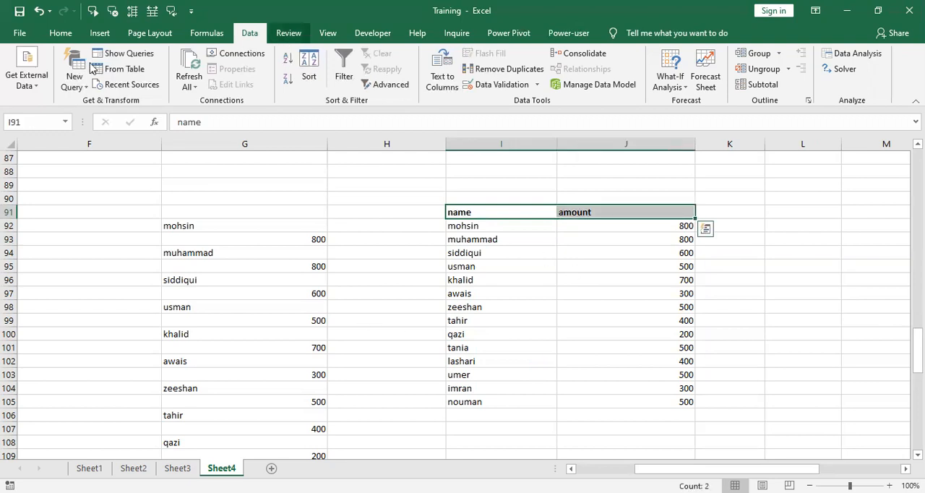
click(60, 34)
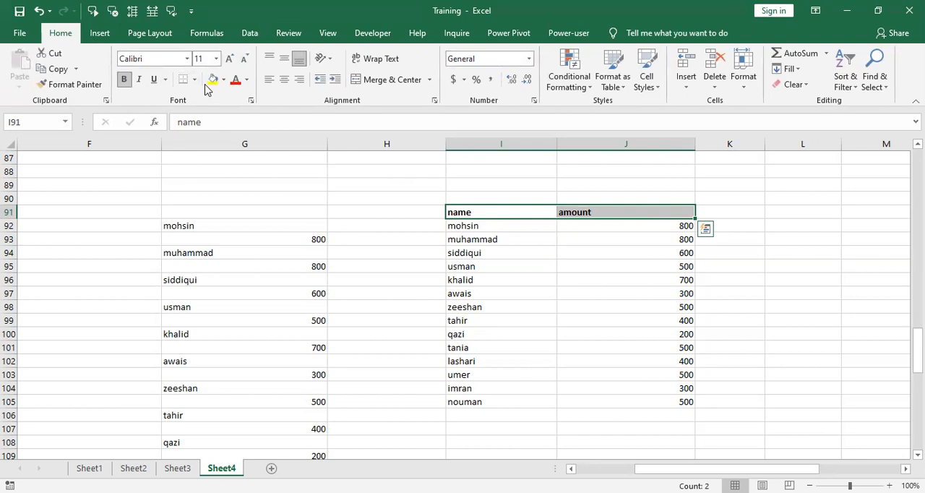
click(214, 79)
click(815, 278)
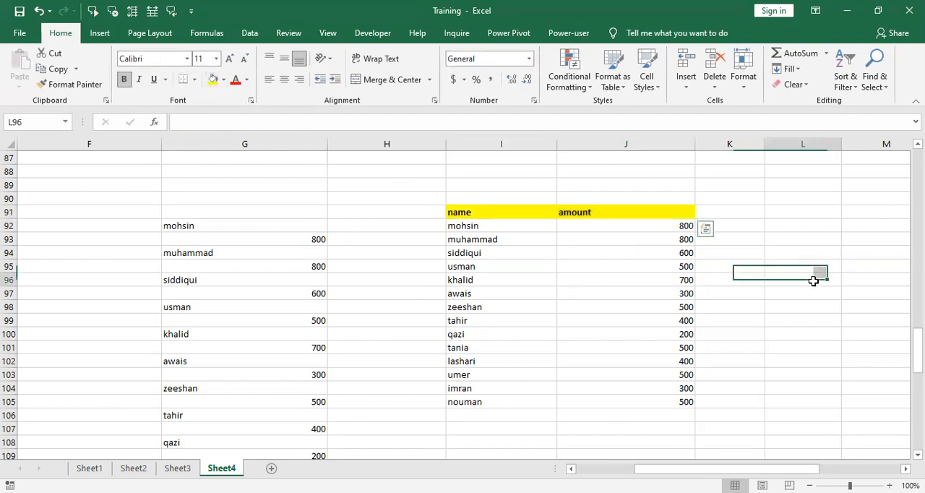
Step: Examine the name and amount cells in row 92 against the source list in column G
click(503, 231)
key(Right)
key(Left)
key(Left)
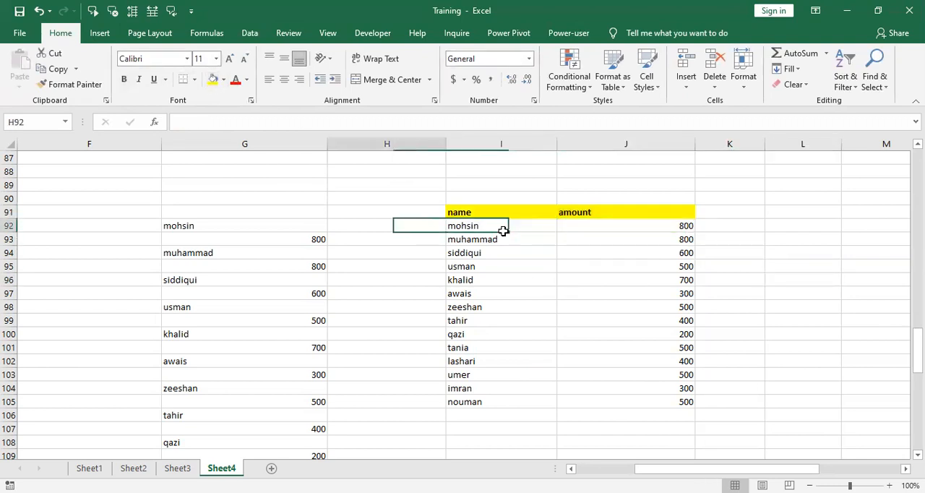
key(Left)
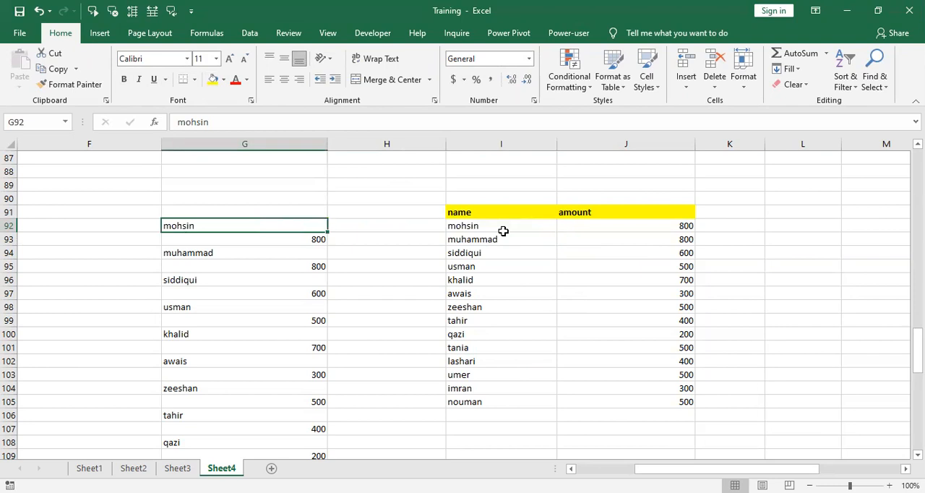
key(Right)
key(Right)
key(Left)
key(Left)
Step: Clear the source list in G92:G119 while the new columns still reference it, and undo the deletion
key(ctrl+shift+Down)
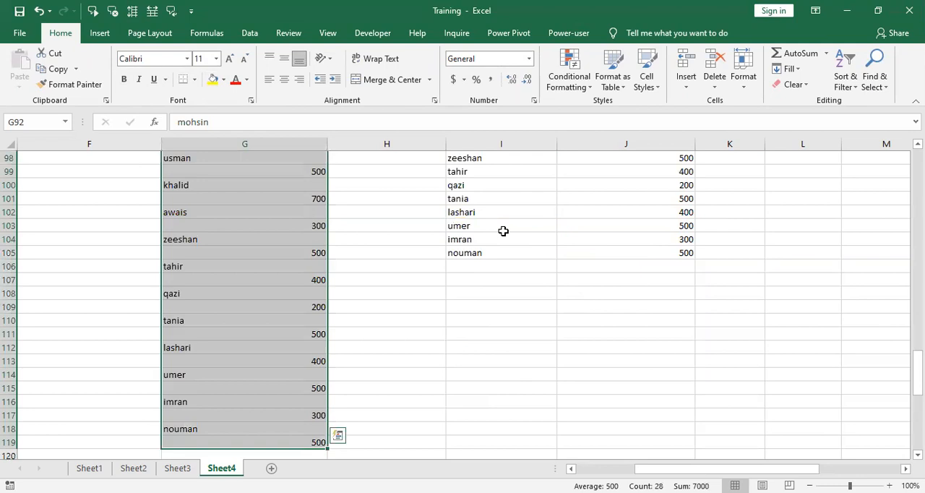
key(Delete)
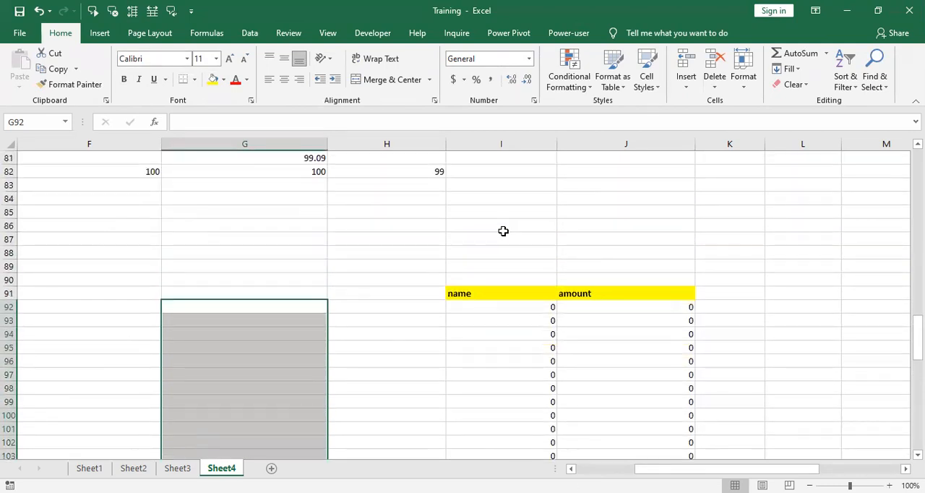
key(ctrl+v)
key(Right)
key(Right)
key(Right)
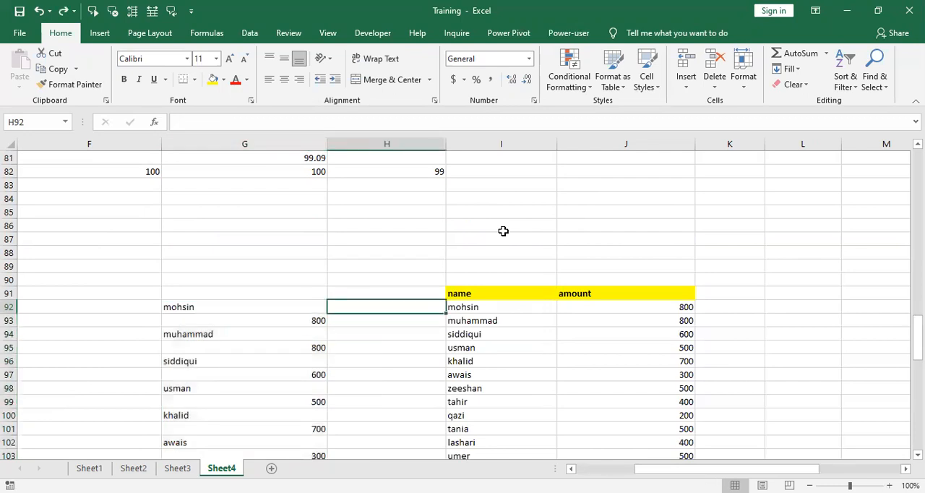
Step: Replace the formulas in I92:J105 with static values by copying the range and pasting it in place as Values
key(Left)
key(Left)
key(Left)
key(Right)
key(Right)
key(Right)
key(Left)
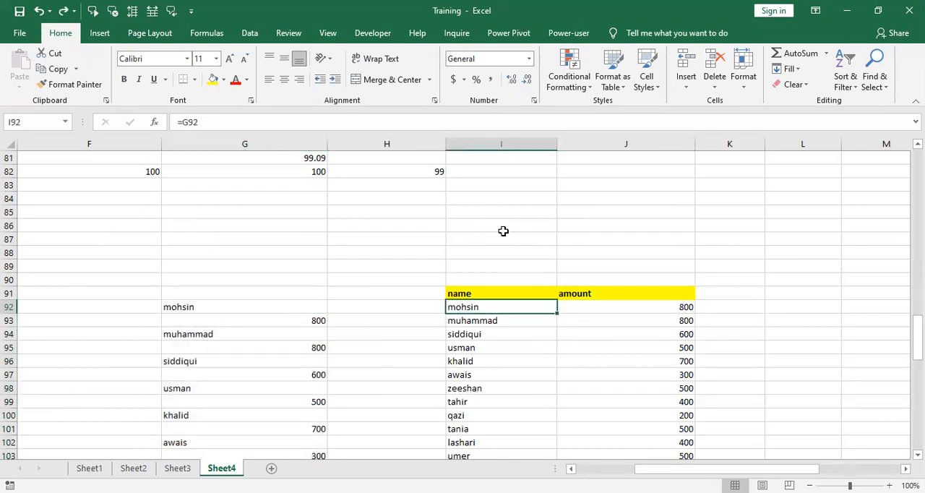
key(shift+Right)
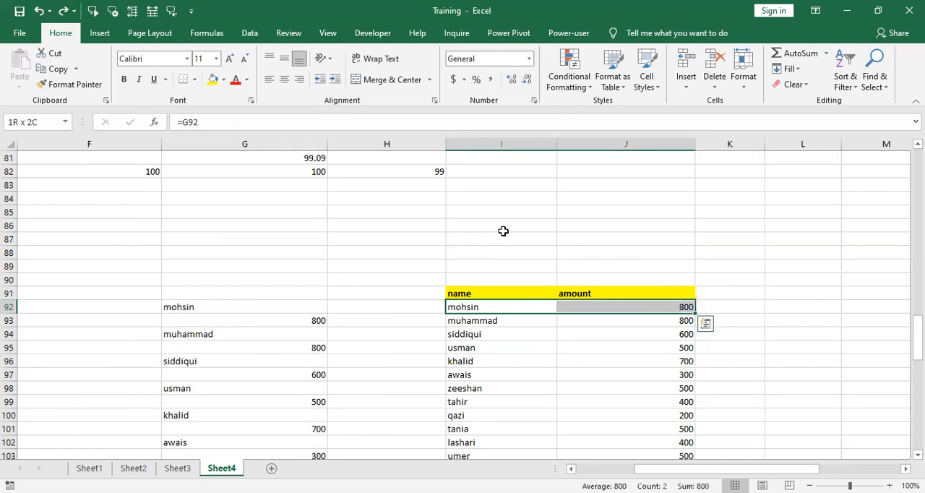
key(ctrl+shift+Down)
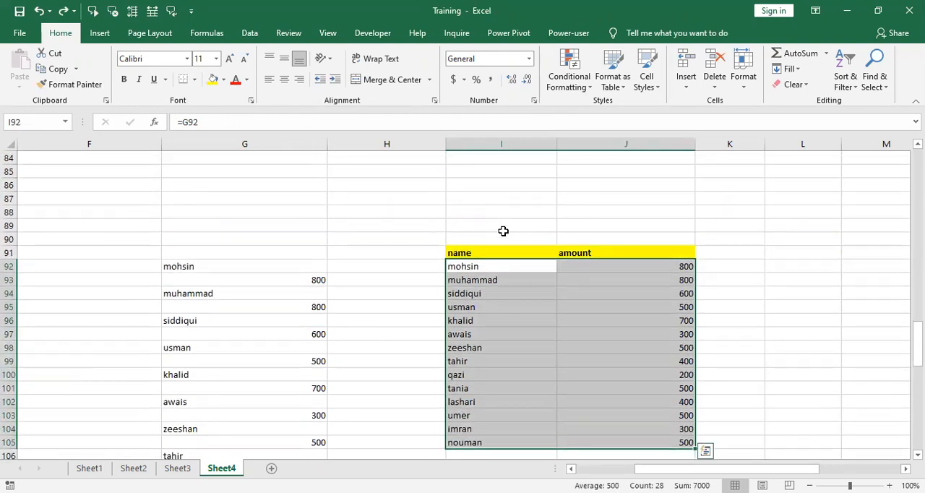
key(ctrl+c)
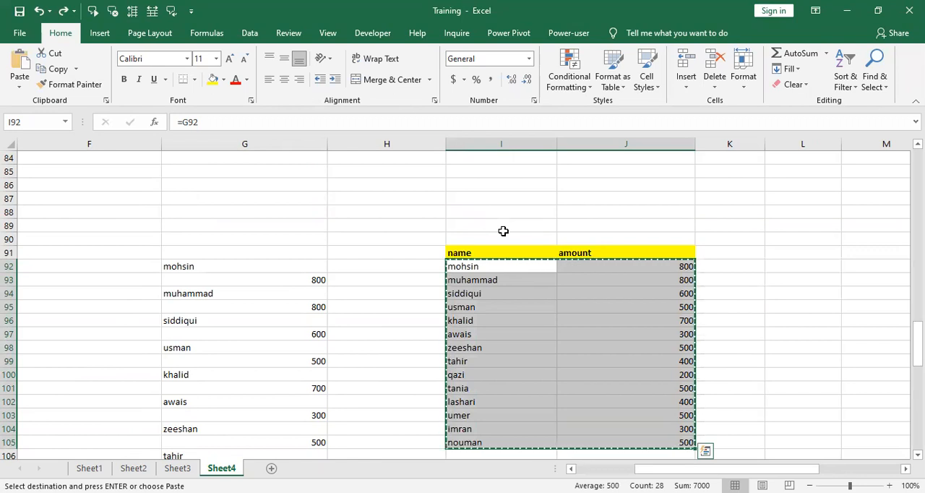
click(19, 87)
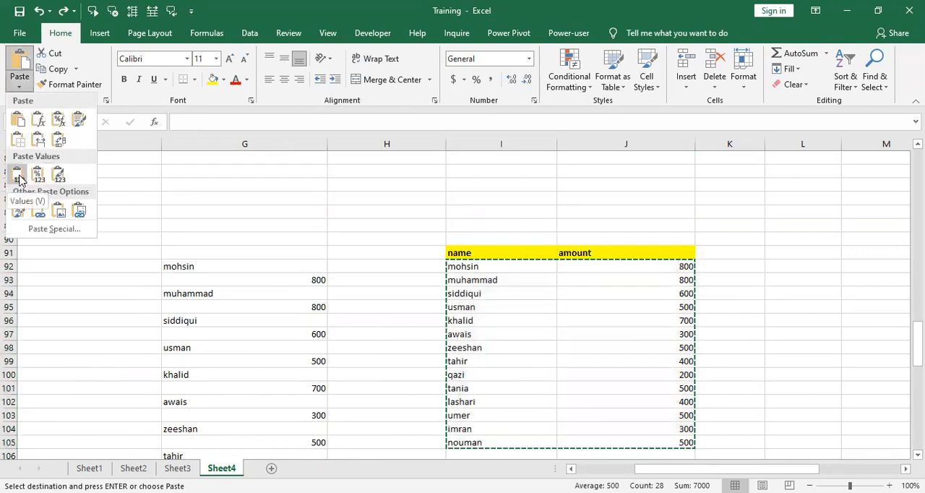
click(18, 179)
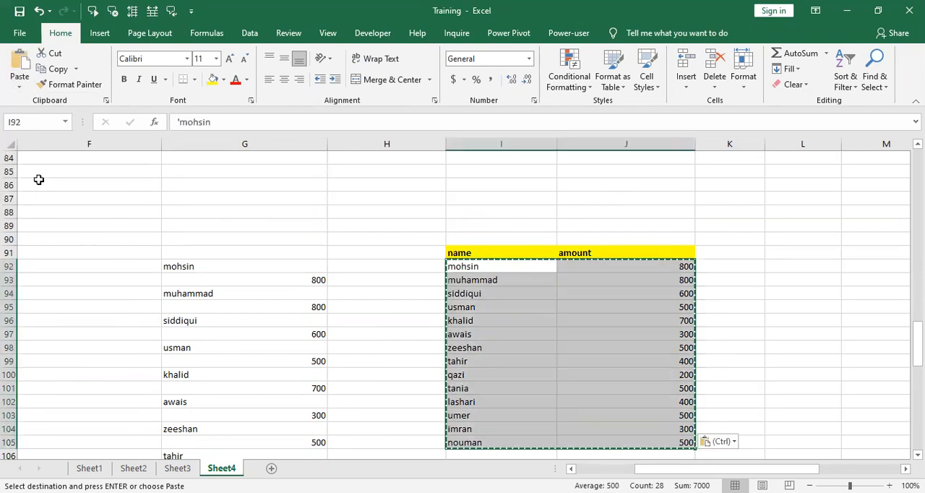
Step: Delete the original stacked list of names and amounts in G92:G119
click(199, 272)
key(ctrl+shift+Down)
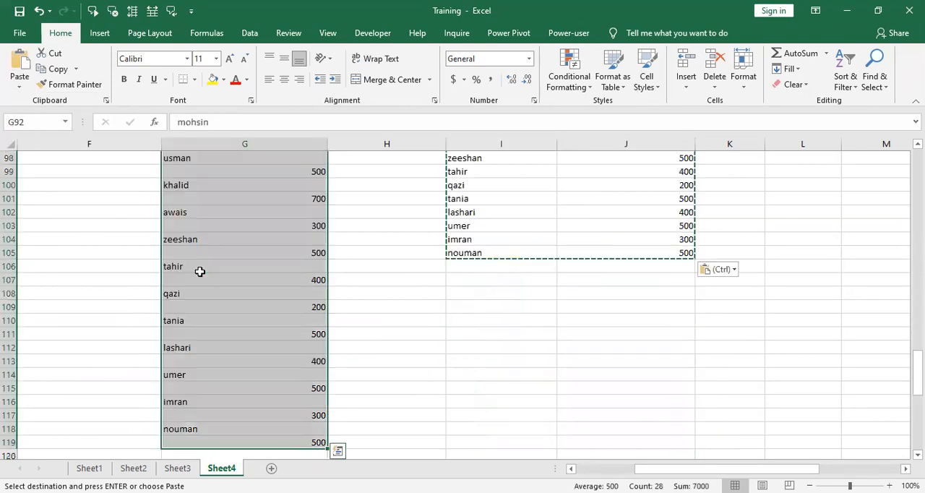
key(Delete)
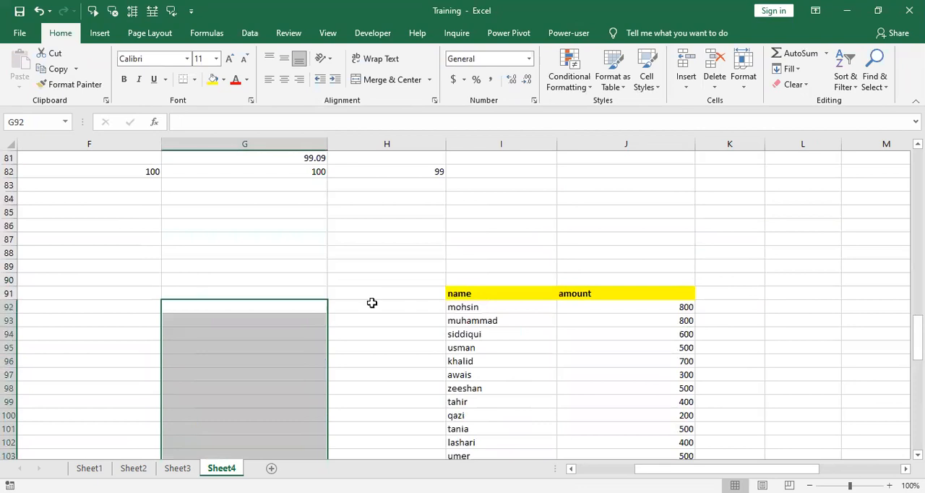
click(825, 311)
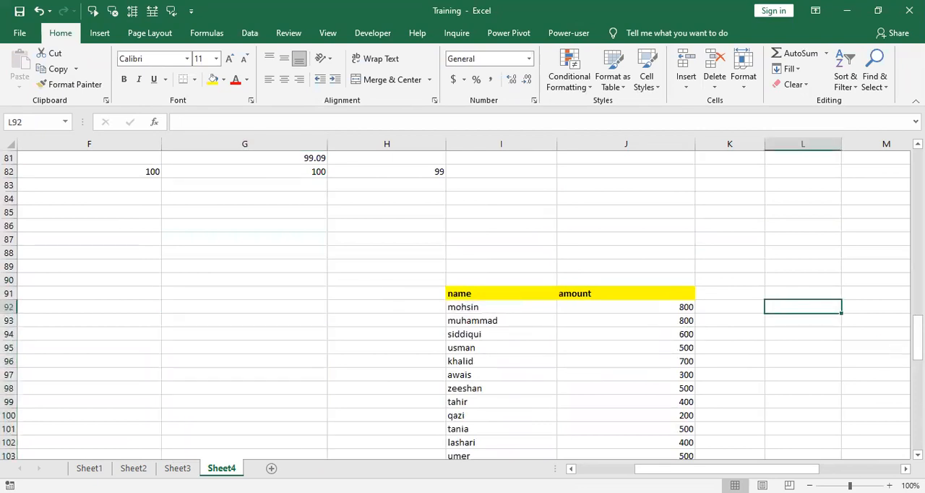
drag(917, 338, 917, 351)
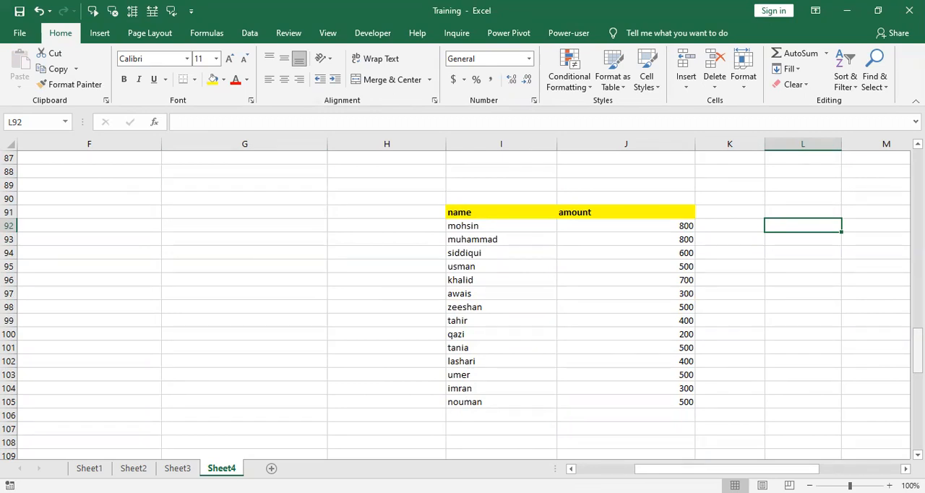
key(Left)
key(Left)
key(Left)
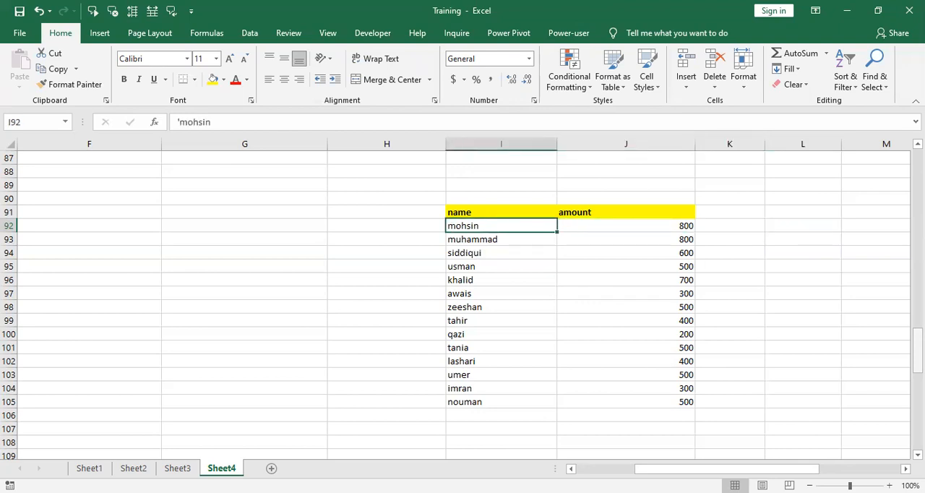
key(Right)
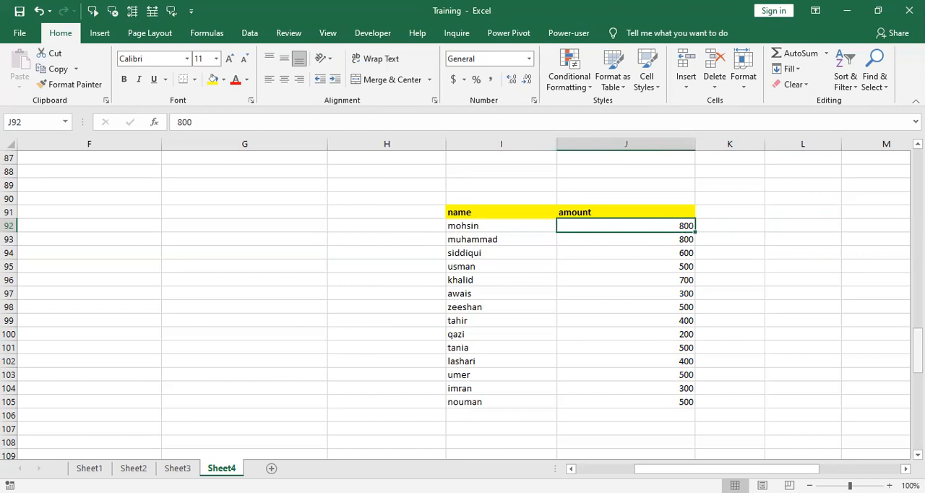